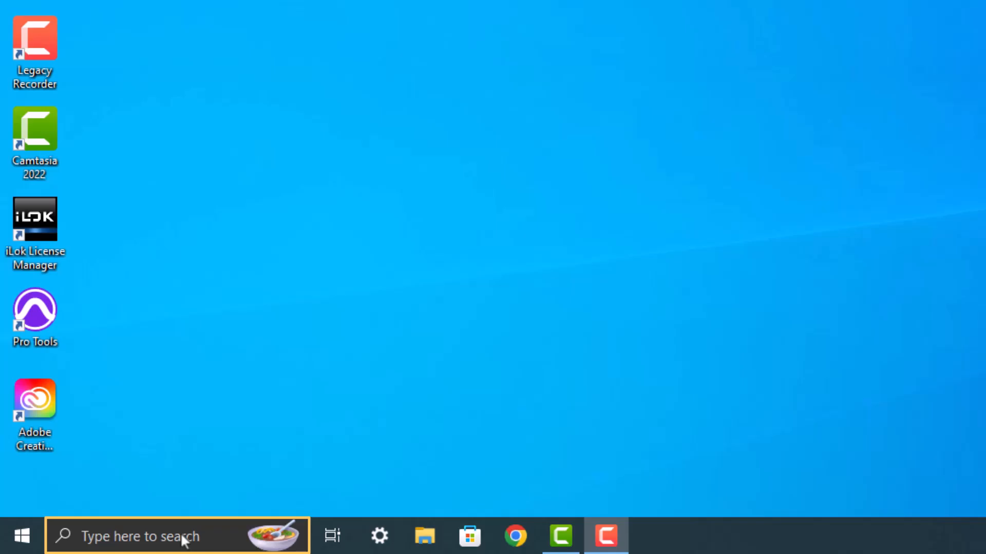
Search Windows for "file explorer" and open the File Explorer app.
left_click(181, 534)
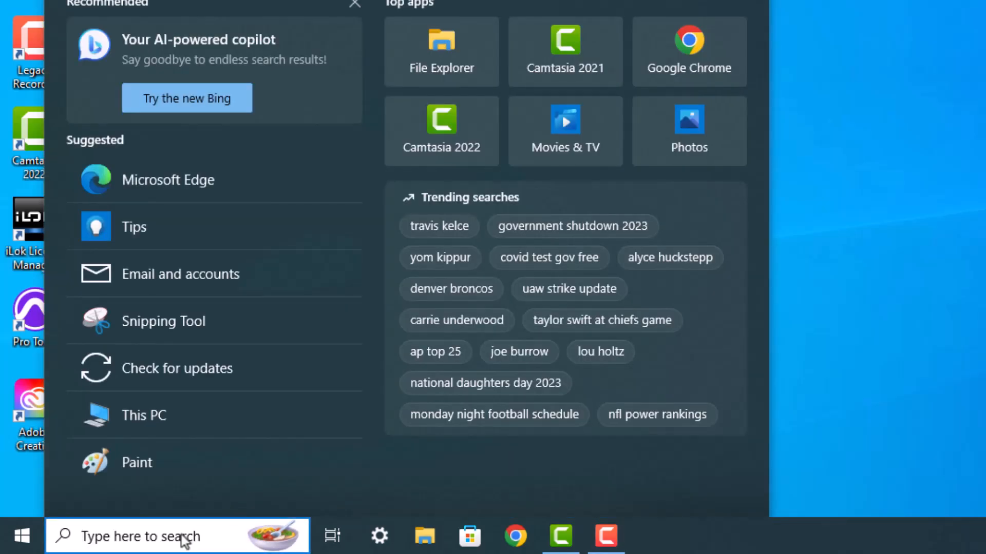
type("file explor")
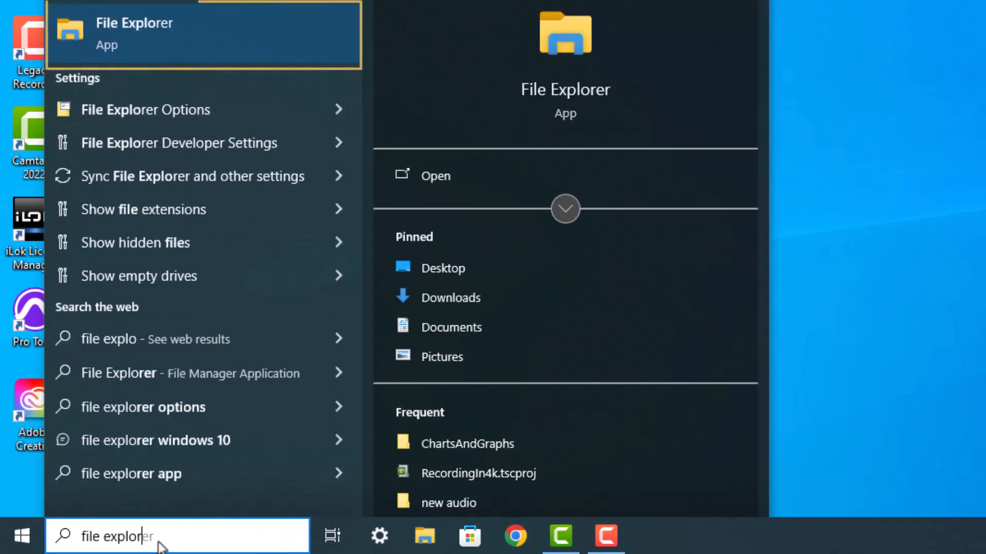
type("er")
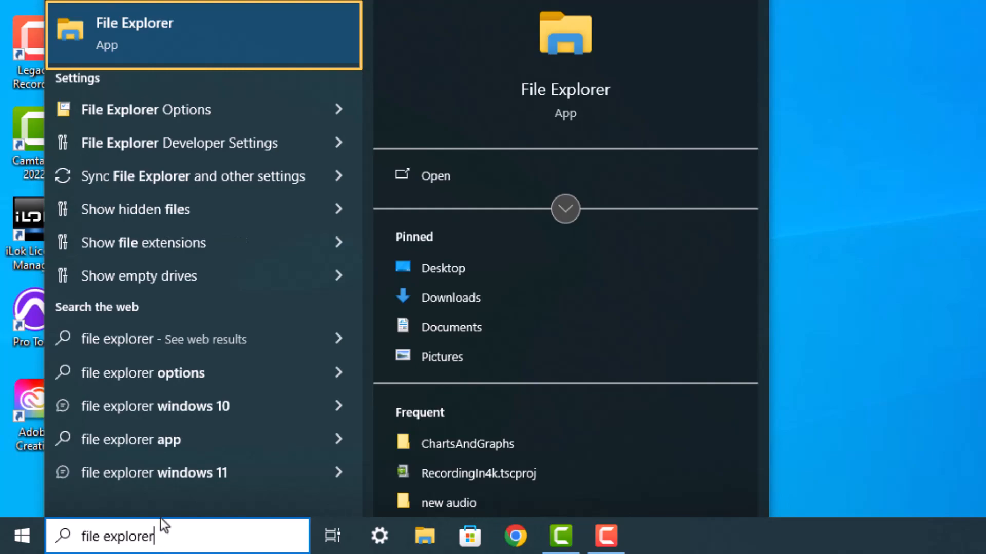
left_click(204, 36)
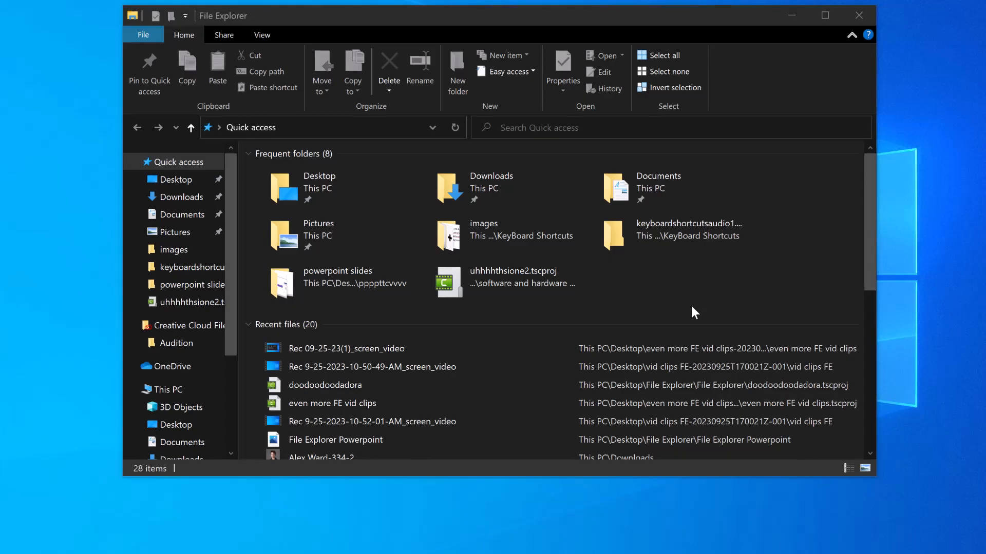
Create a folder named "Our Folder" inside the Documents folder of This PC.
left_click(190, 391)
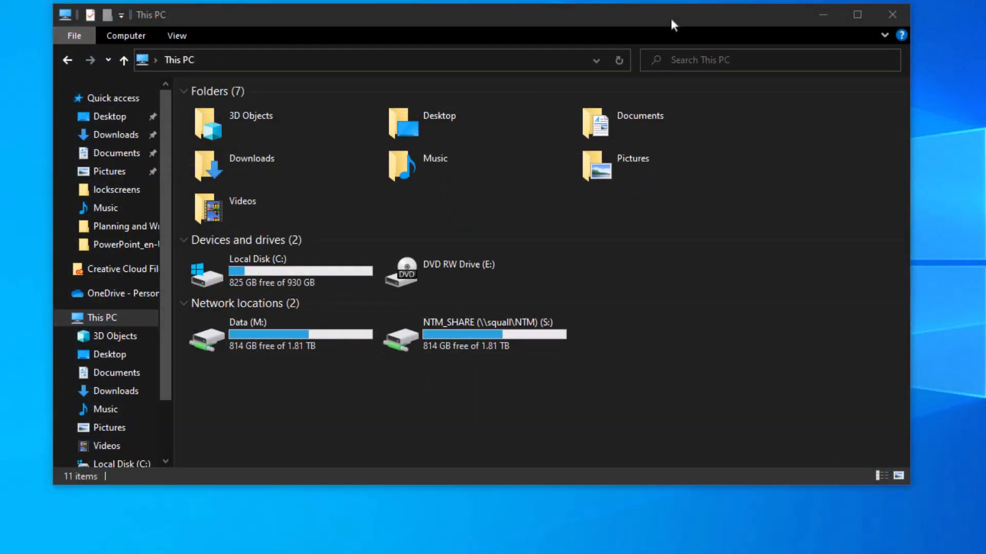
double_click(710, 138)
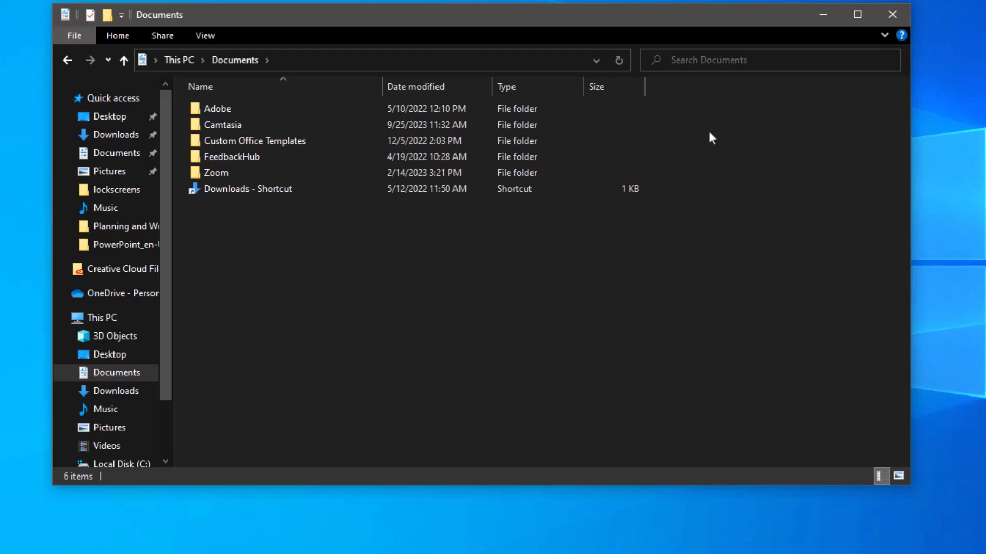
right_click(229, 245)
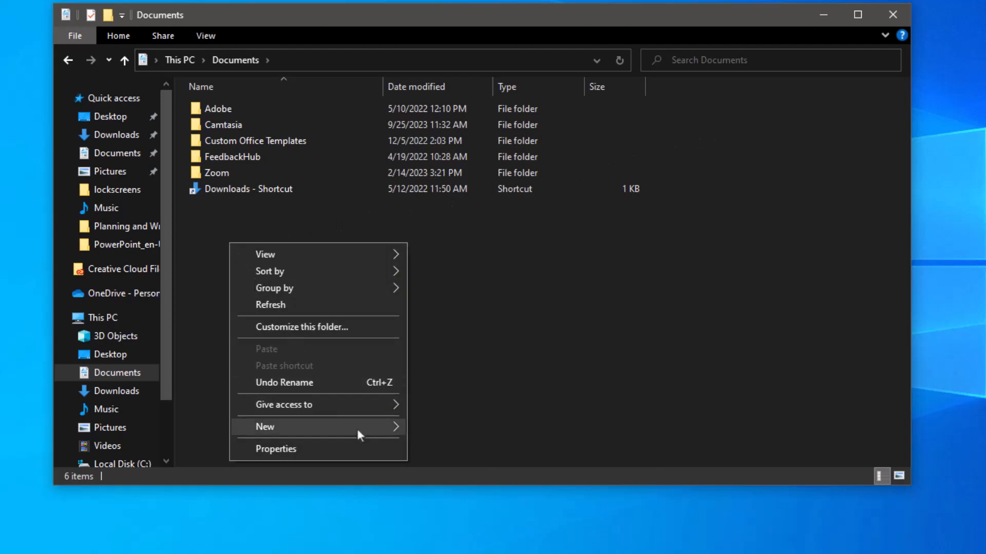
mouse_move(358, 432)
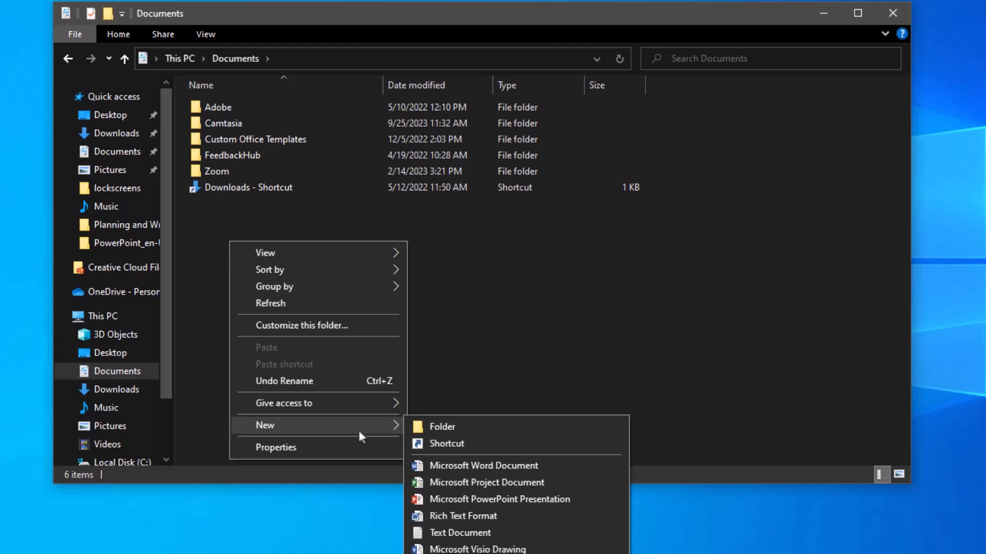
left_click(580, 428)
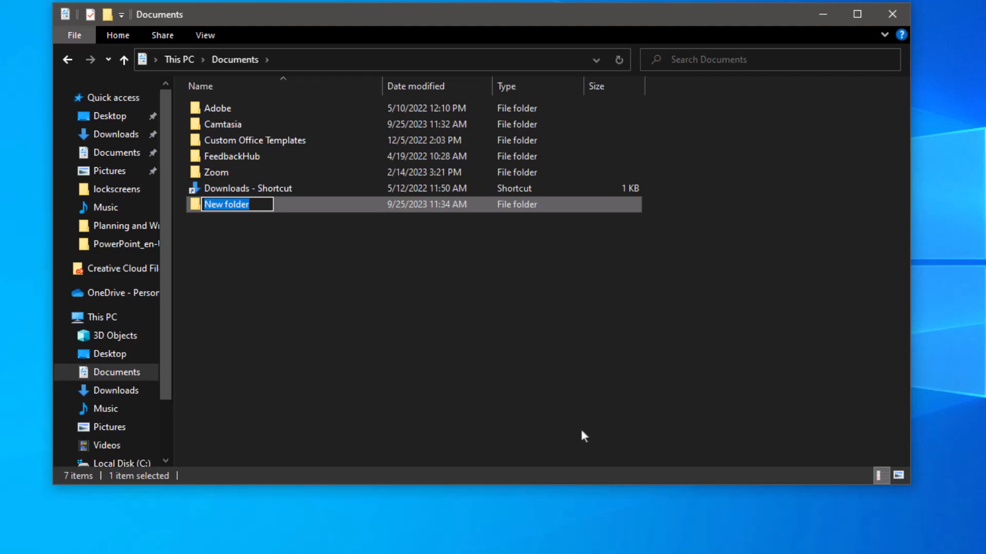
key("BackSpace")
type("Our")
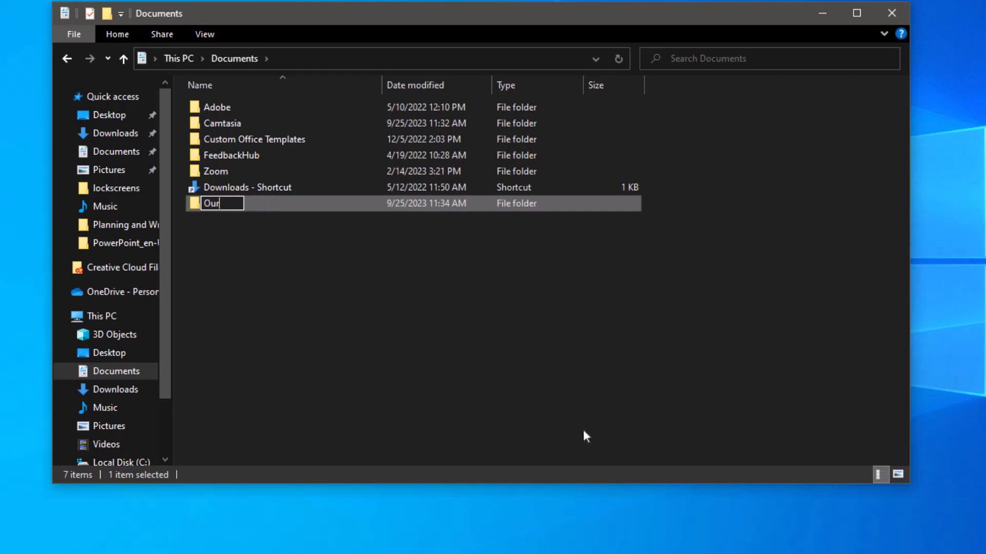
type(" Folder")
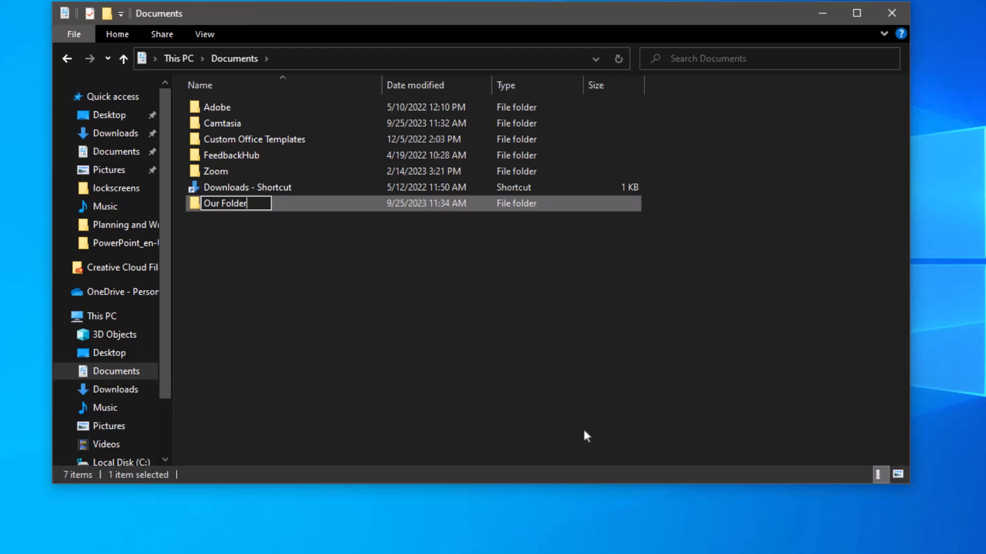
key("Return")
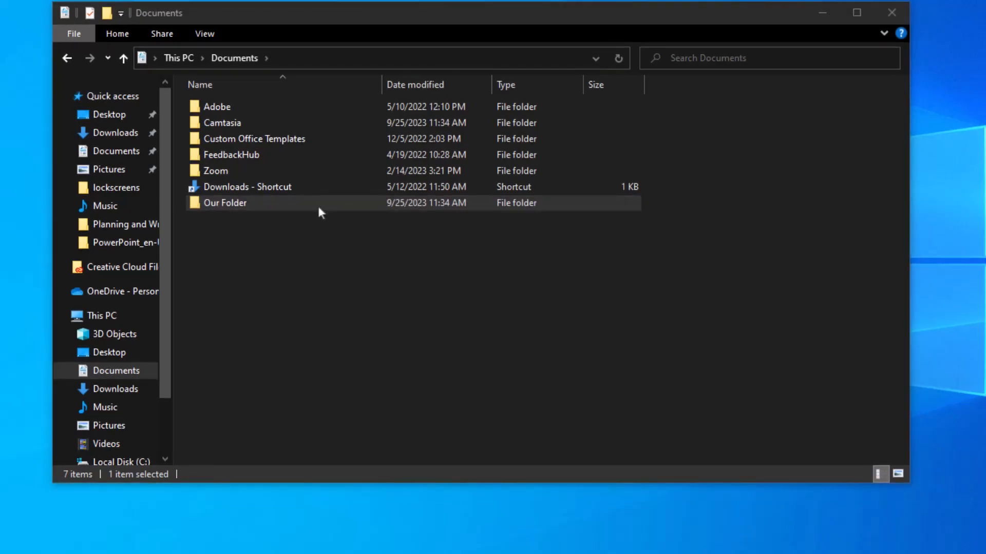
Rename the "Our Folder" folder in Documents as "Word".
left_click(319, 205)
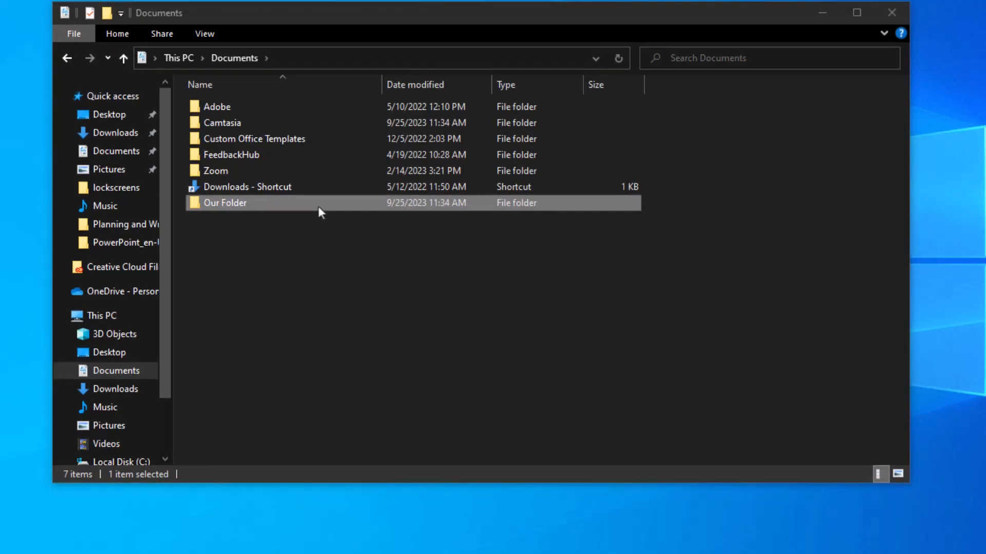
right_click(318, 205)
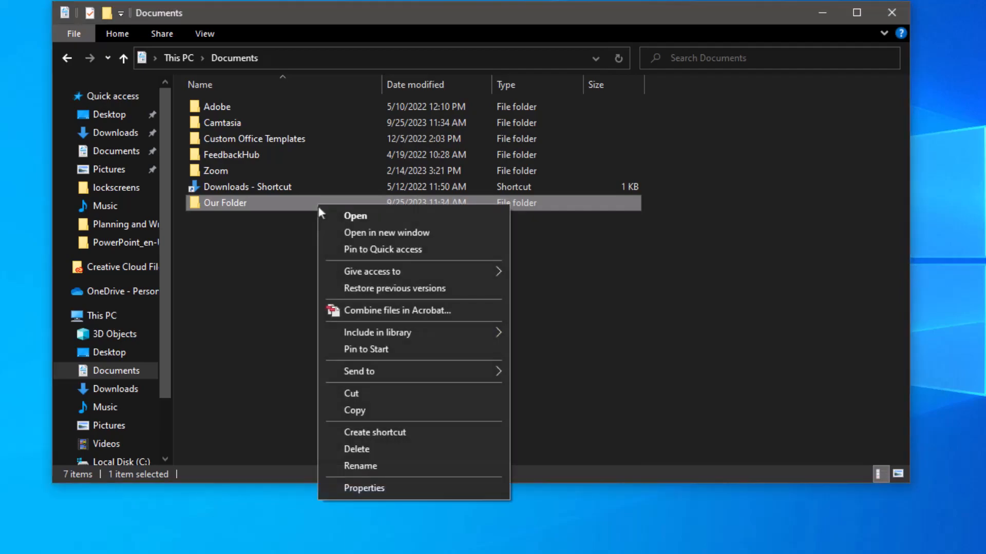
left_click(434, 469)
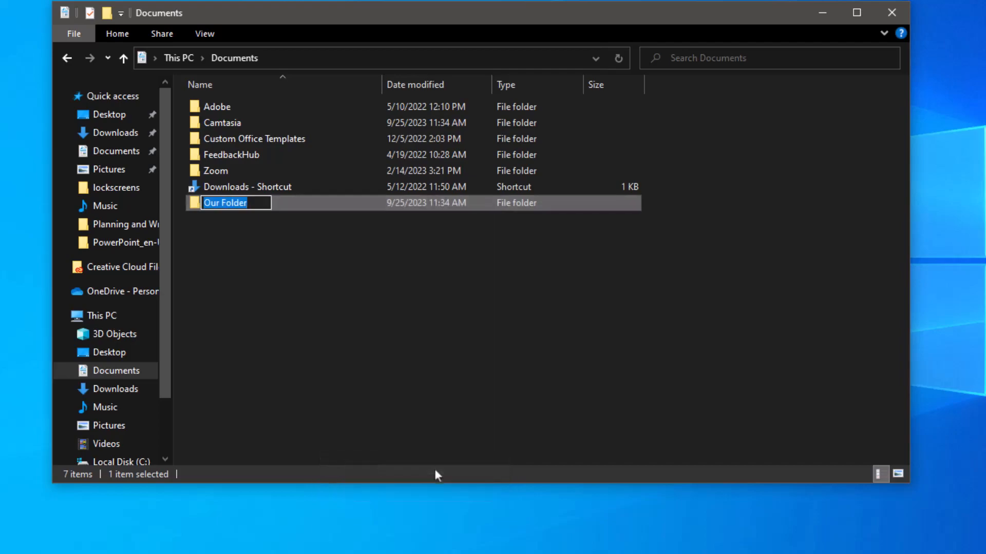
key("BackSpace")
type("Word")
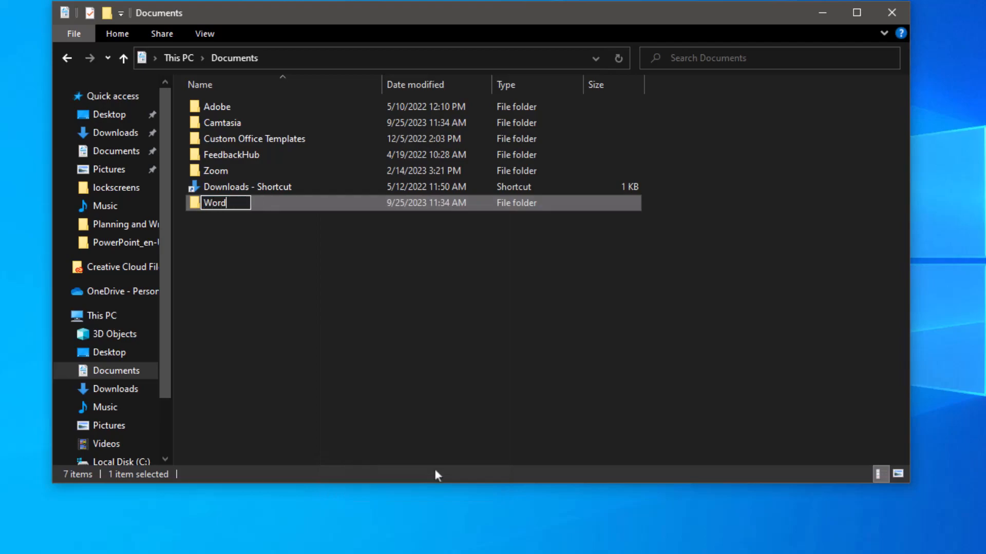
key("Return")
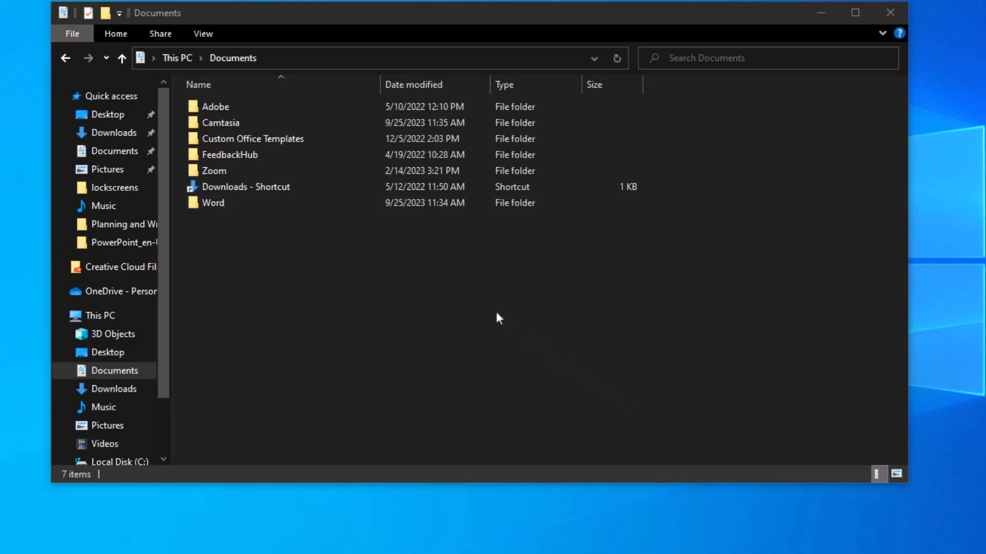
Delete the "Word" folder from Documents.
left_click(325, 210)
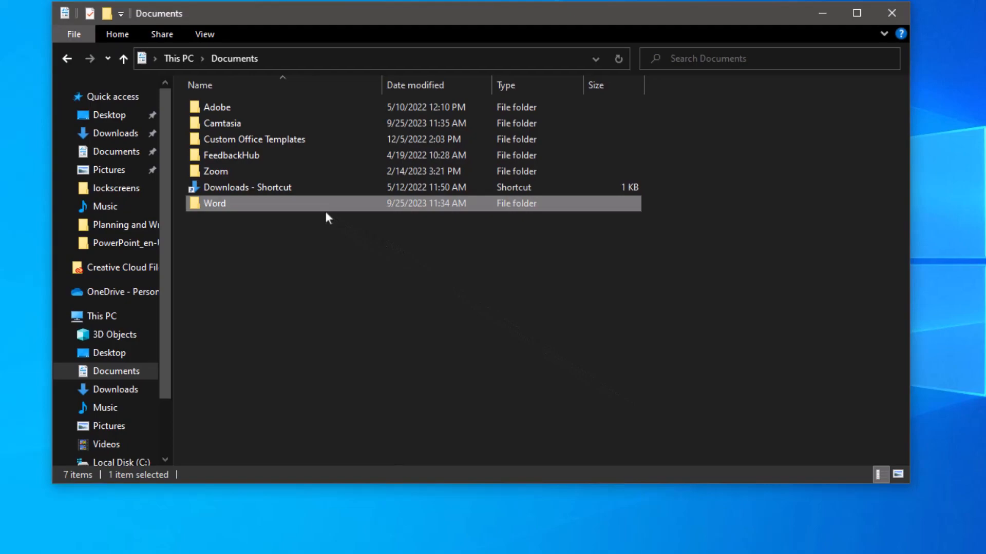
right_click(326, 212)
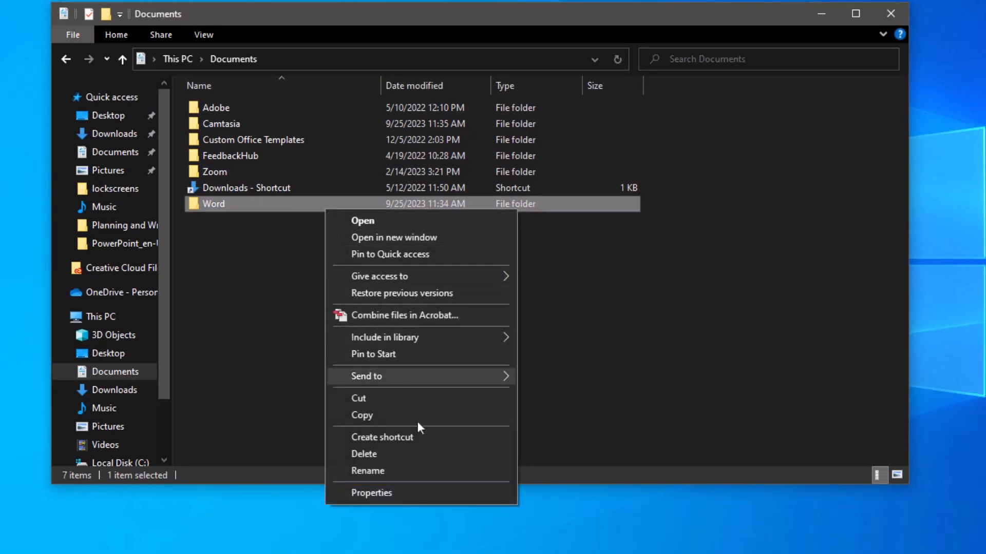
left_click(433, 458)
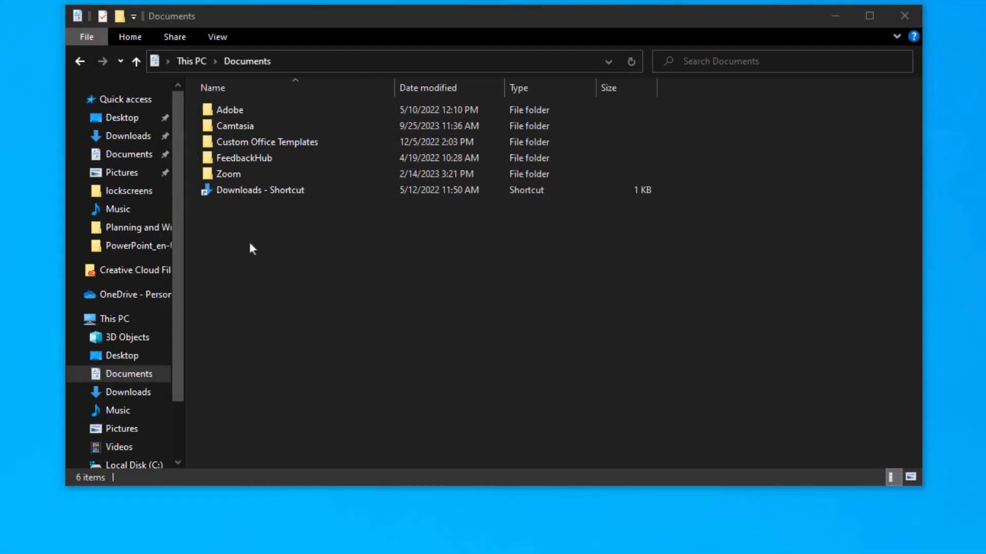
Minimize the Documents window and restore the deleted "Word" folder from the Recycle Bin.
left_click(833, 20)
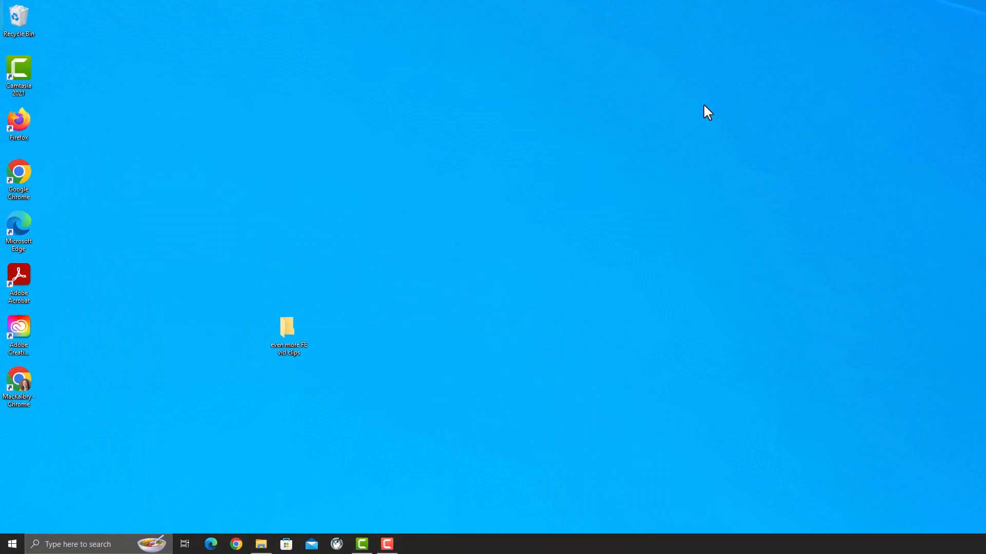
double_click(20, 23)
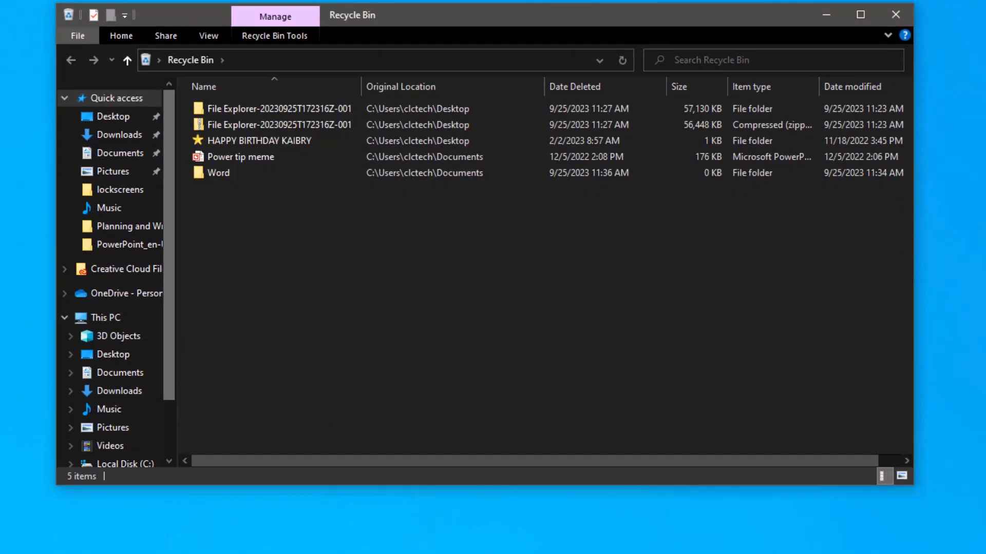
left_click(210, 173)
right_click(242, 185)
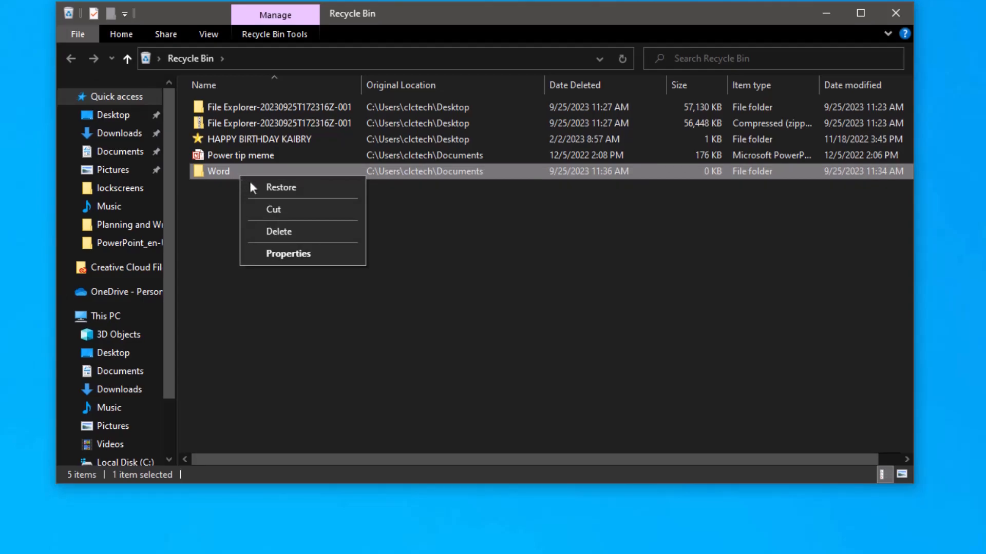
left_click(322, 192)
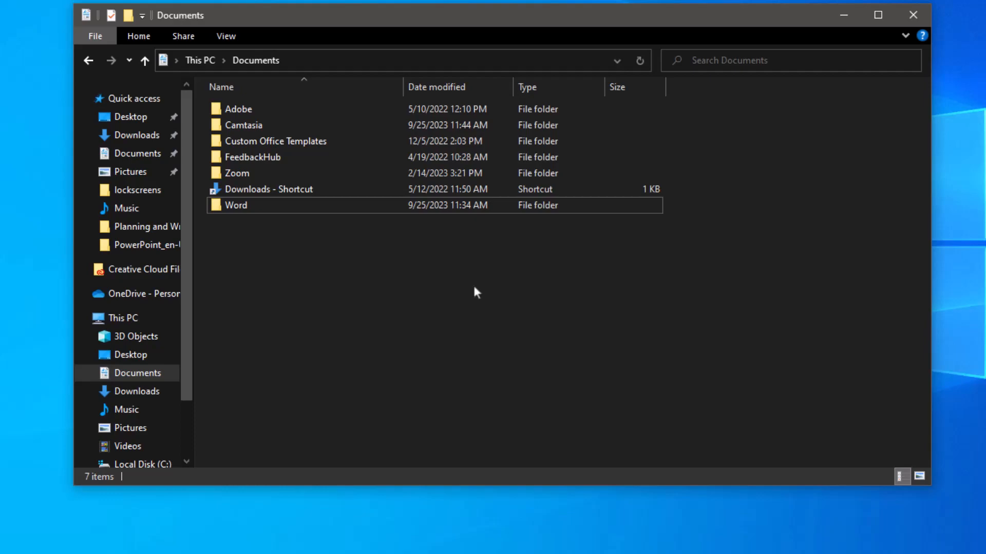
Create a folder named "Excel" in Documents.
right_click(474, 286)
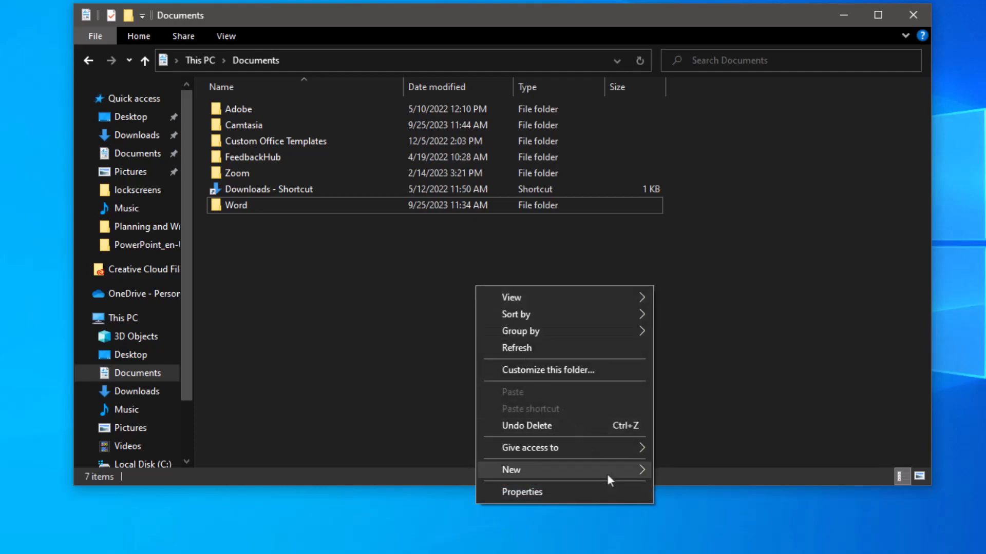
mouse_move(607, 475)
left_click(754, 473)
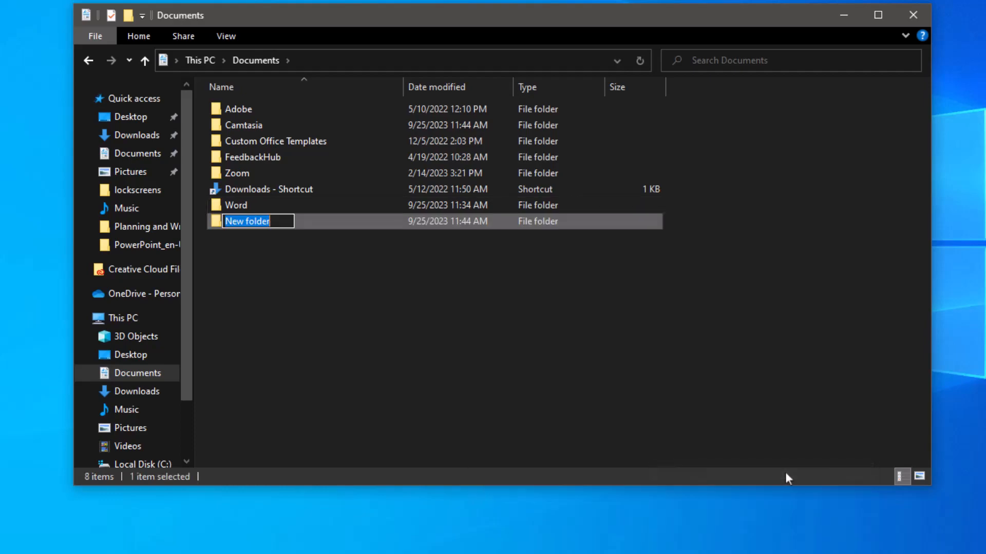
key("BackSpace")
type("Excel")
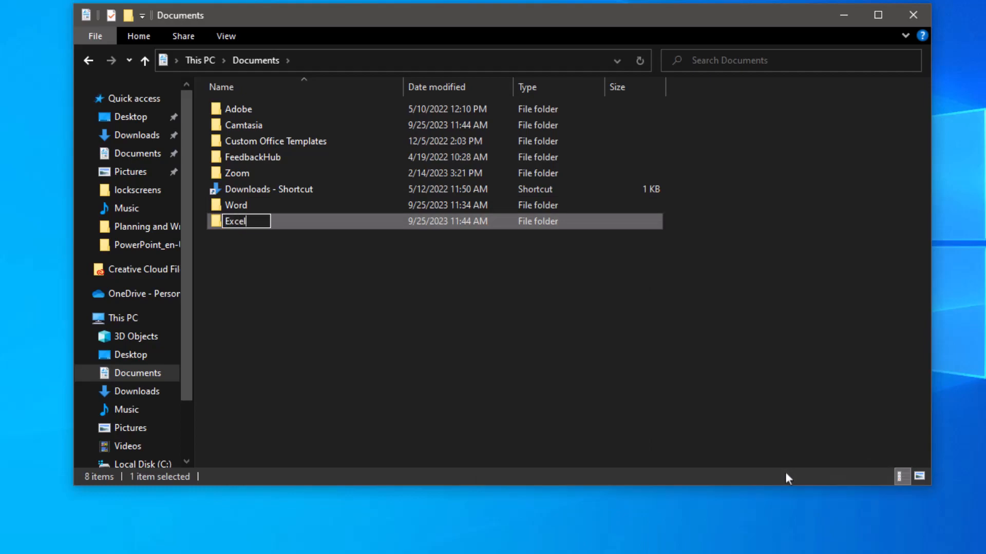
key("Return")
Create a folder named "Powerpoint" in Documents and deselect it.
right_click(478, 349)
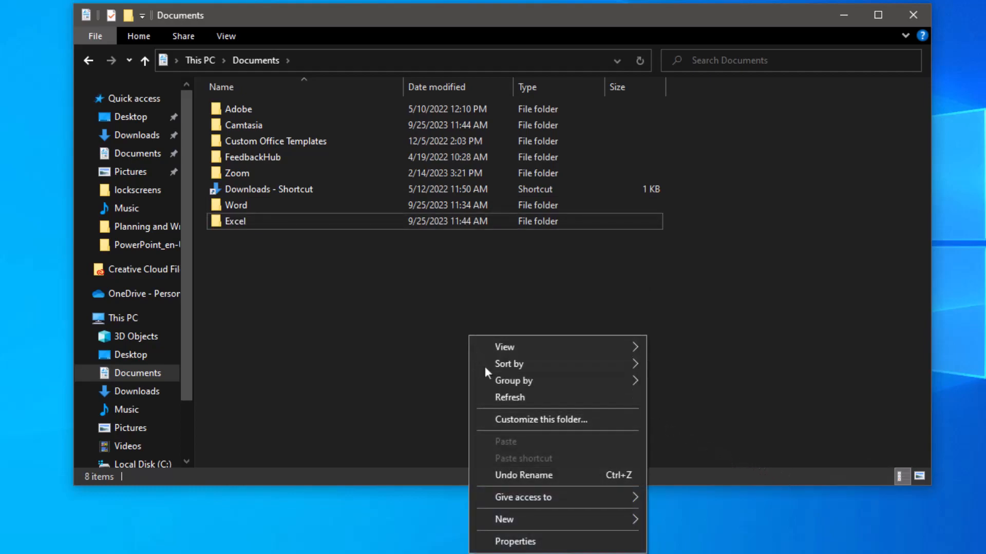
mouse_move(584, 519)
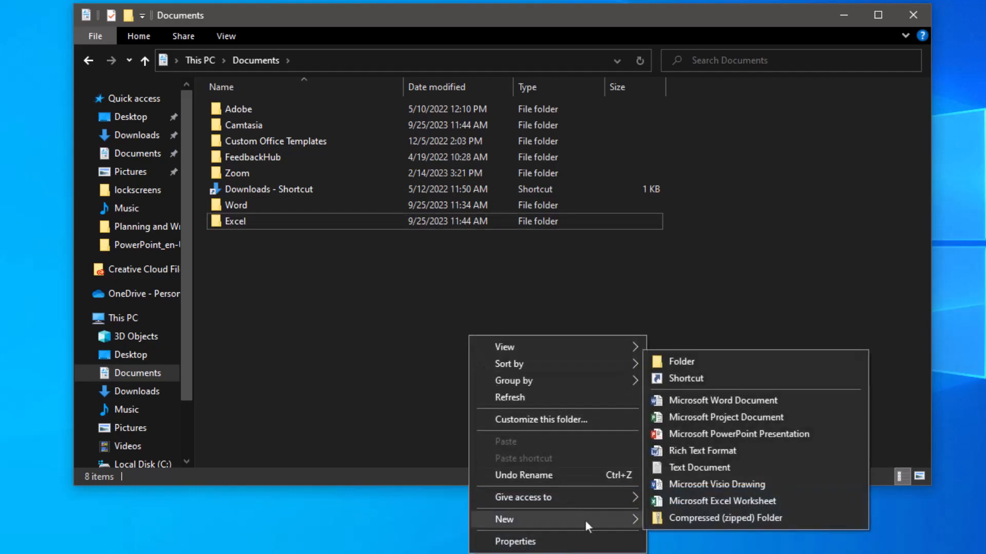
left_click(709, 361)
type("Powerpoint")
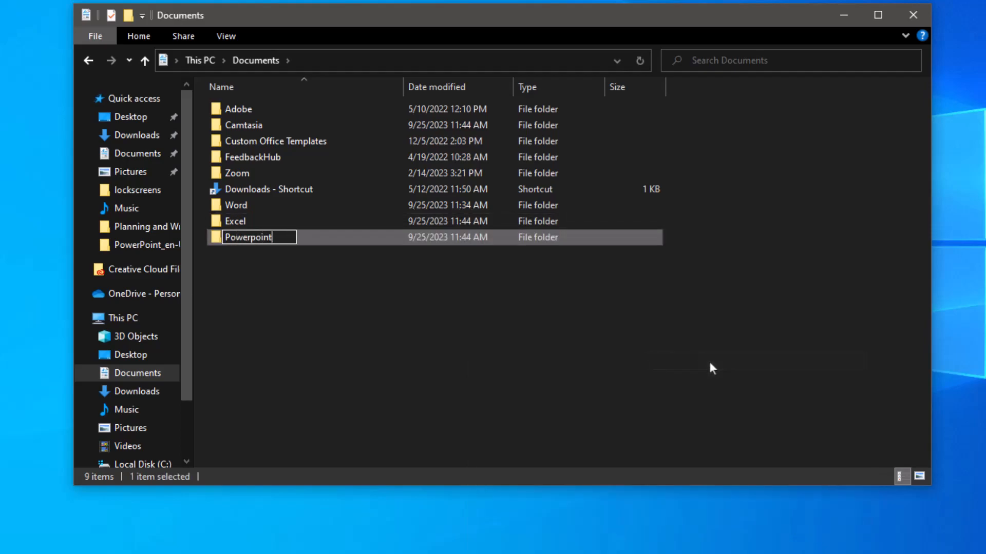
key("Return")
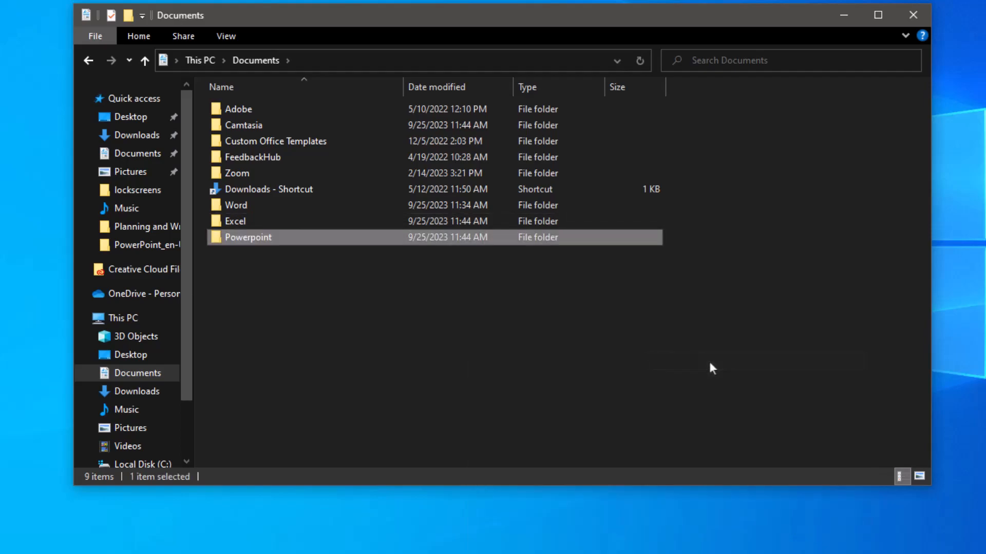
left_click(709, 363)
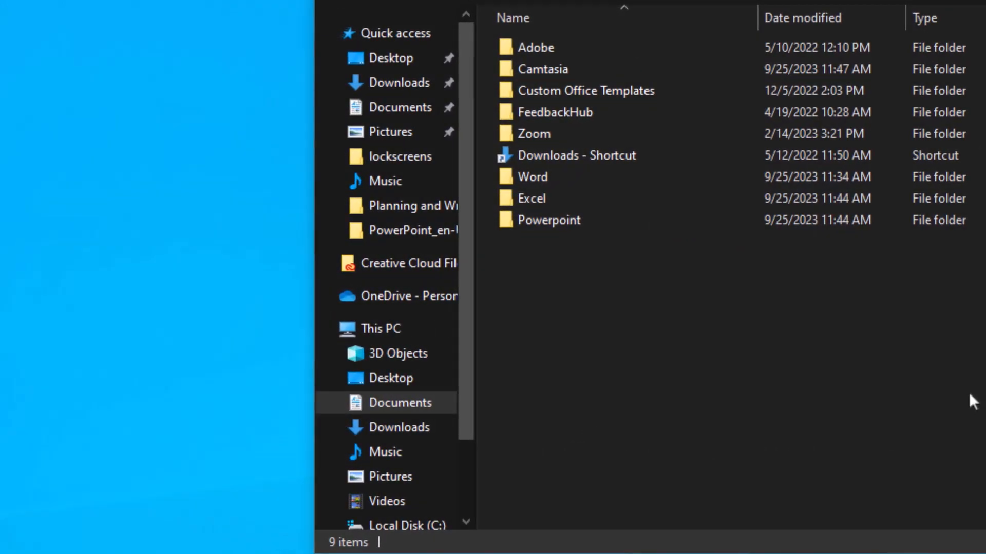
Pin the "Word" folder from Documents to Quick access.
left_click(678, 187)
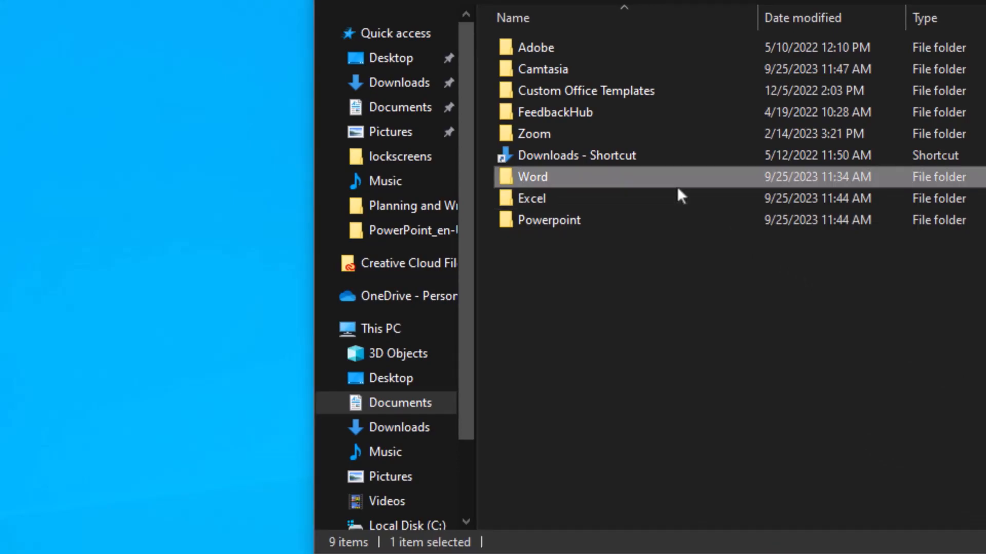
right_click(678, 188)
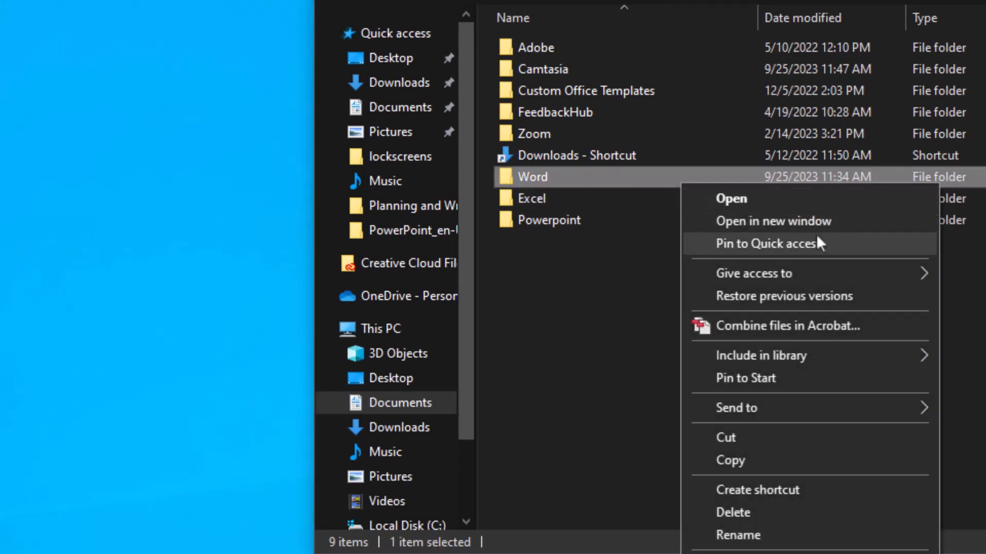
left_click(858, 250)
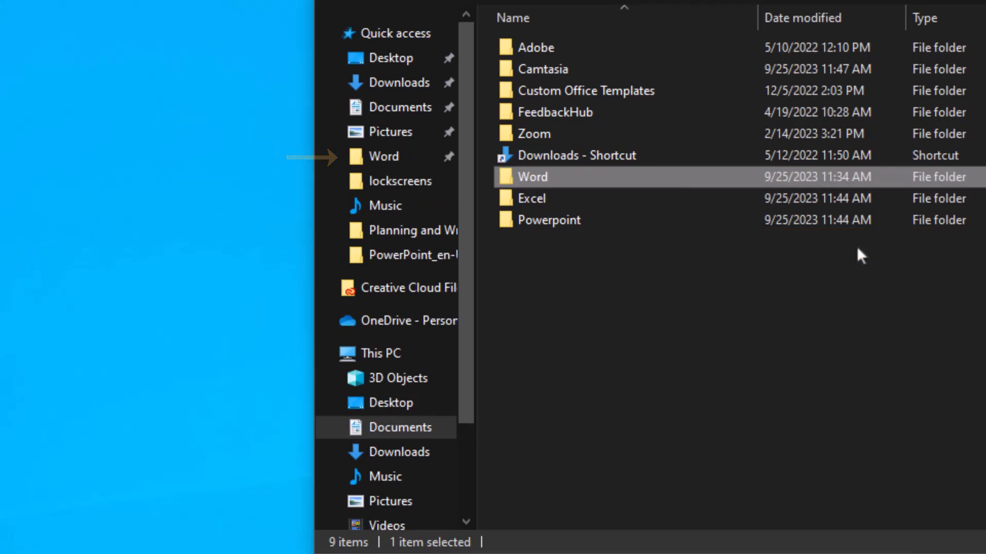
Unpin the "Word" folder from Quick access.
left_click(414, 166)
right_click(414, 165)
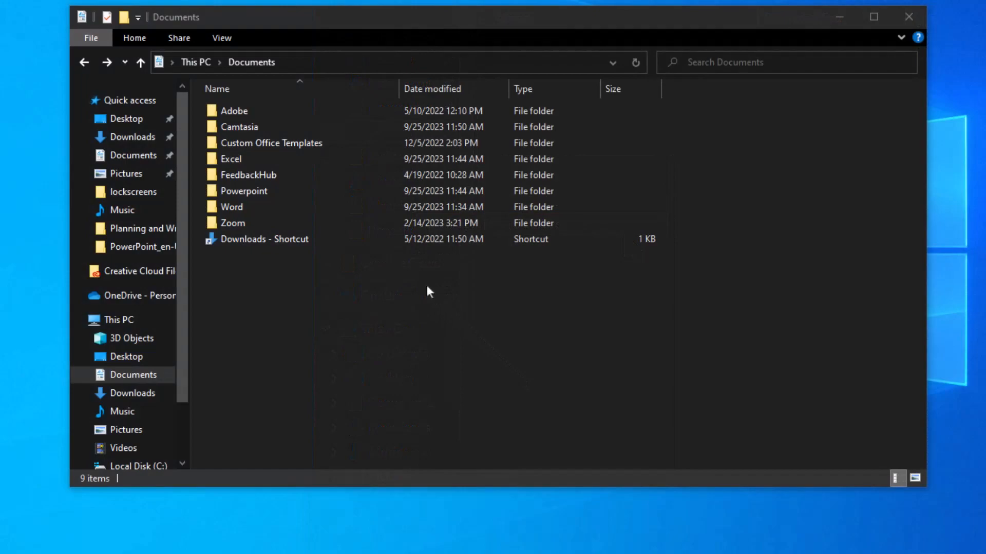
Open the "Word" folder, go up to Documents through the path, and navigate back to the previously viewed folder.
left_click(351, 210)
double_click(351, 211)
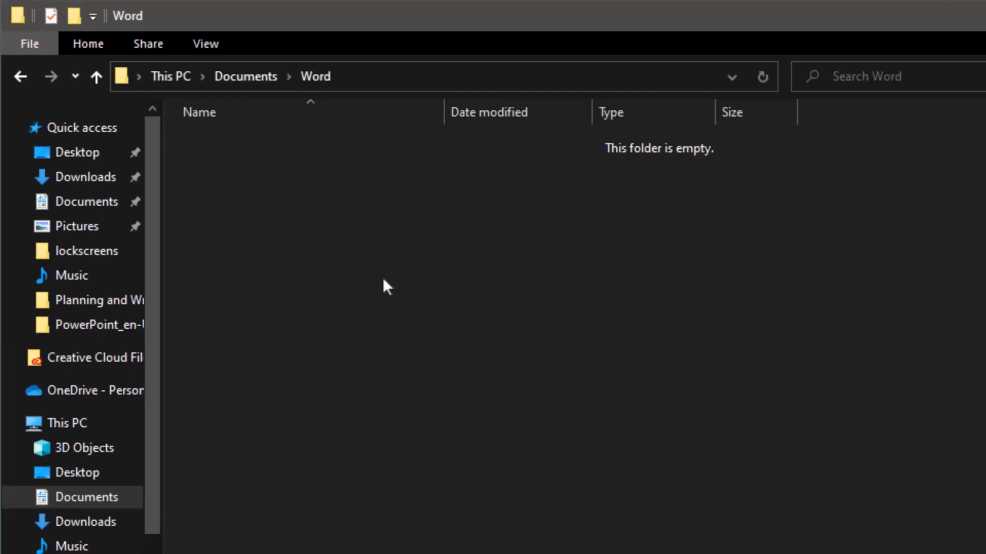
left_click(245, 82)
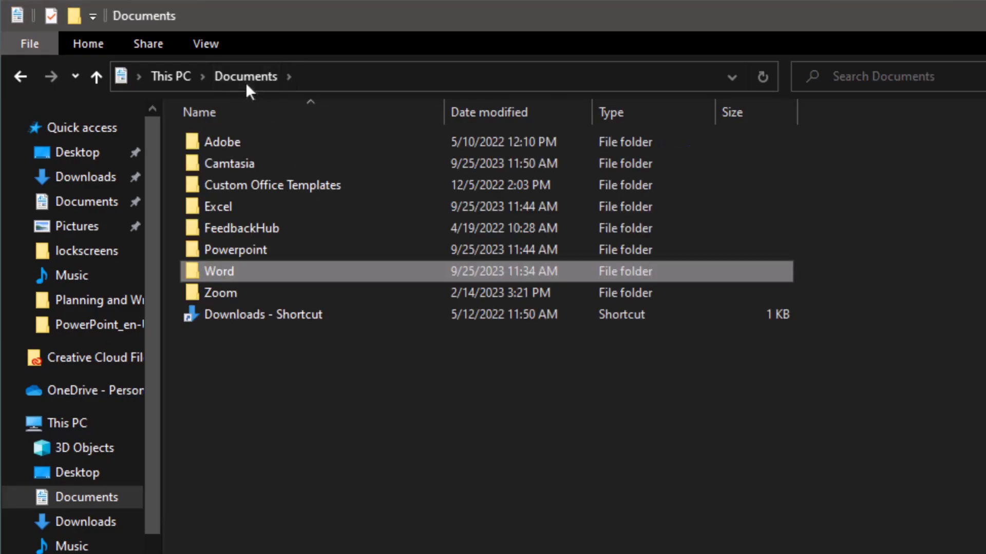
left_click(21, 77)
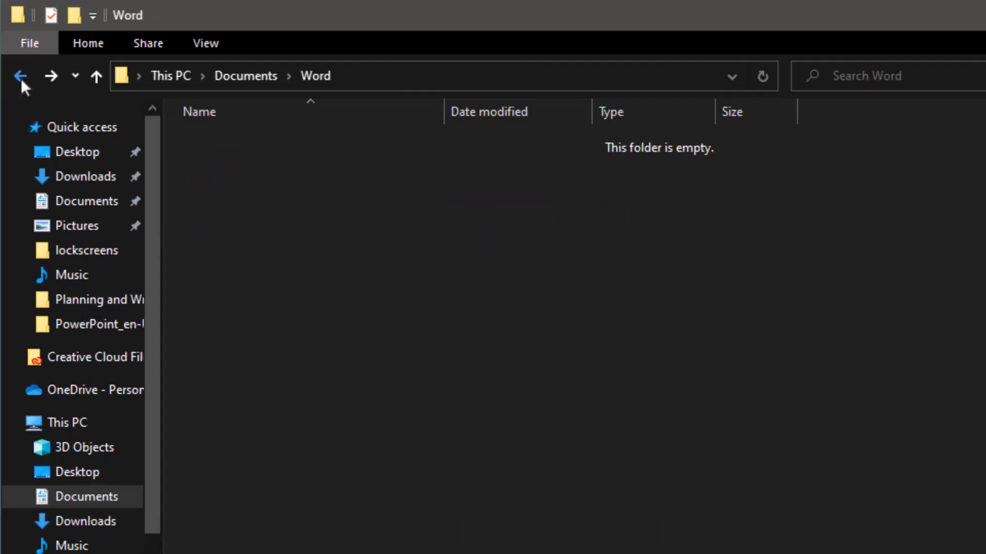
left_click(612, 78)
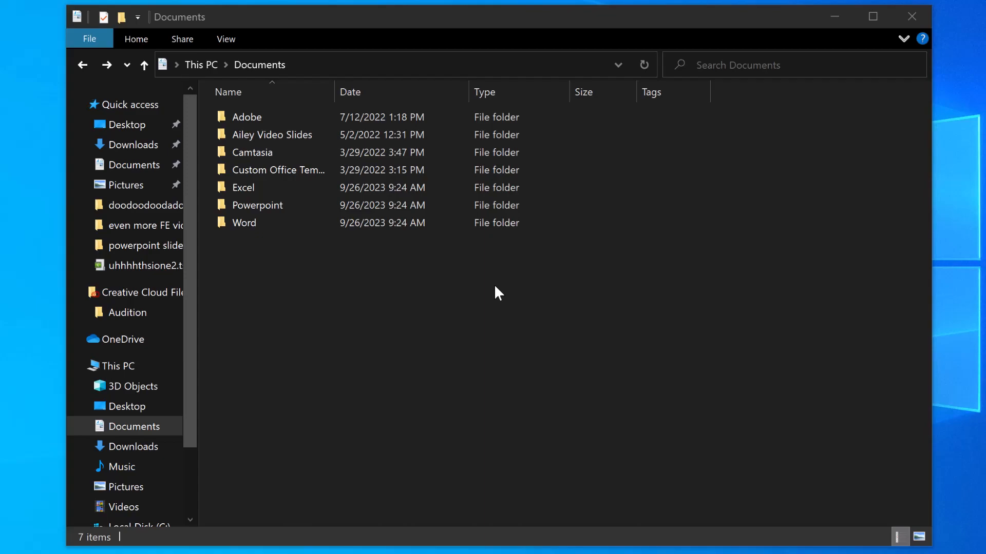
Examine the additional details offered for sorting the Documents folder and cancel the dialog.
right_click(495, 287)
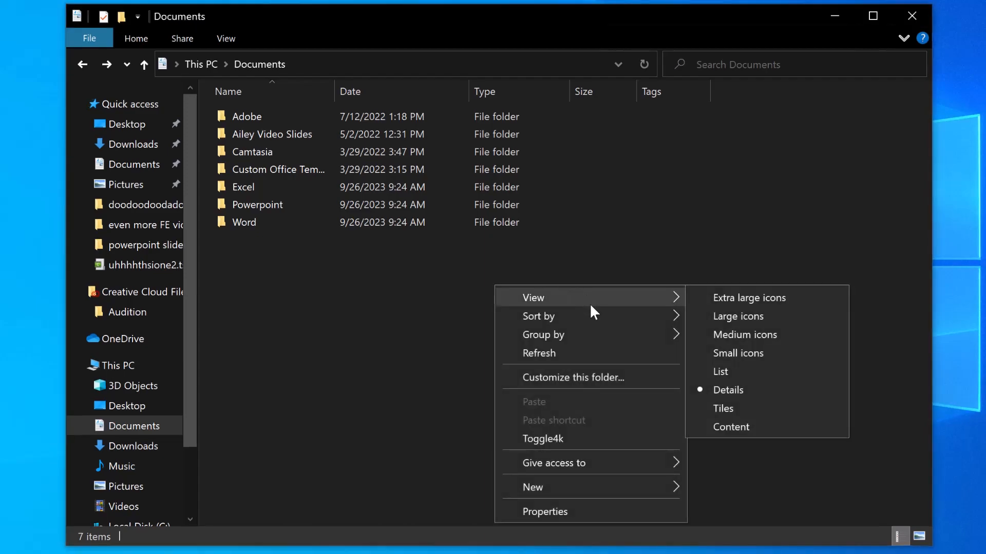
mouse_move(589, 314)
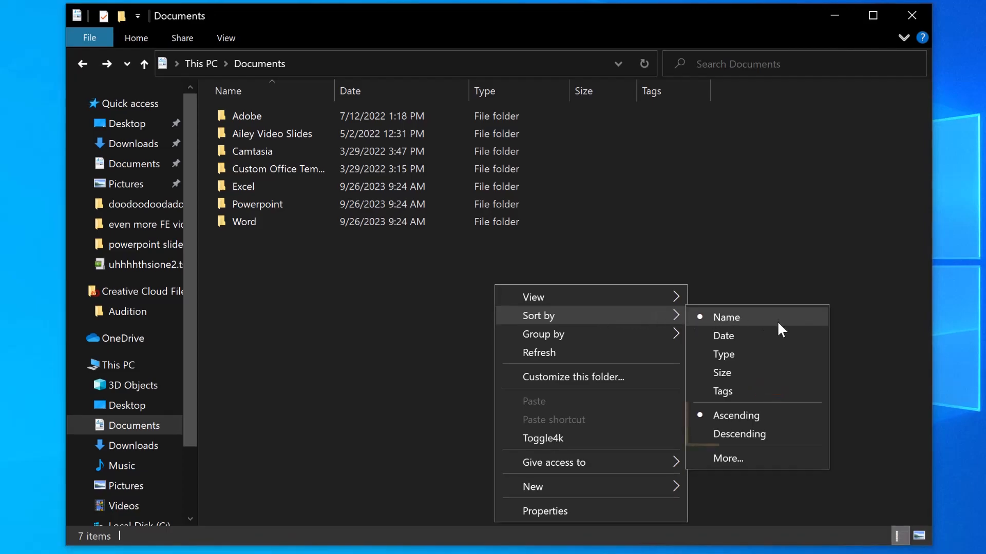
left_click(763, 457)
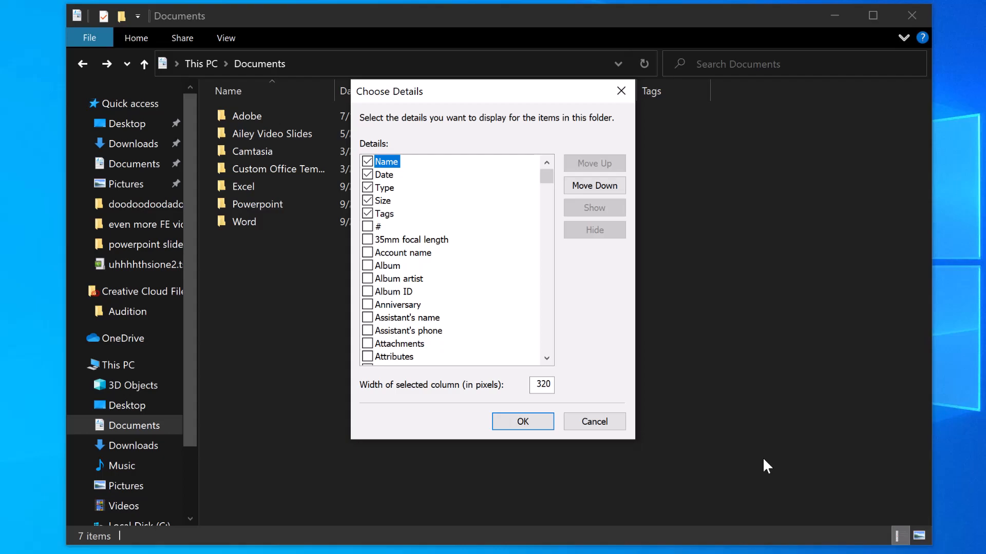
left_click(600, 424)
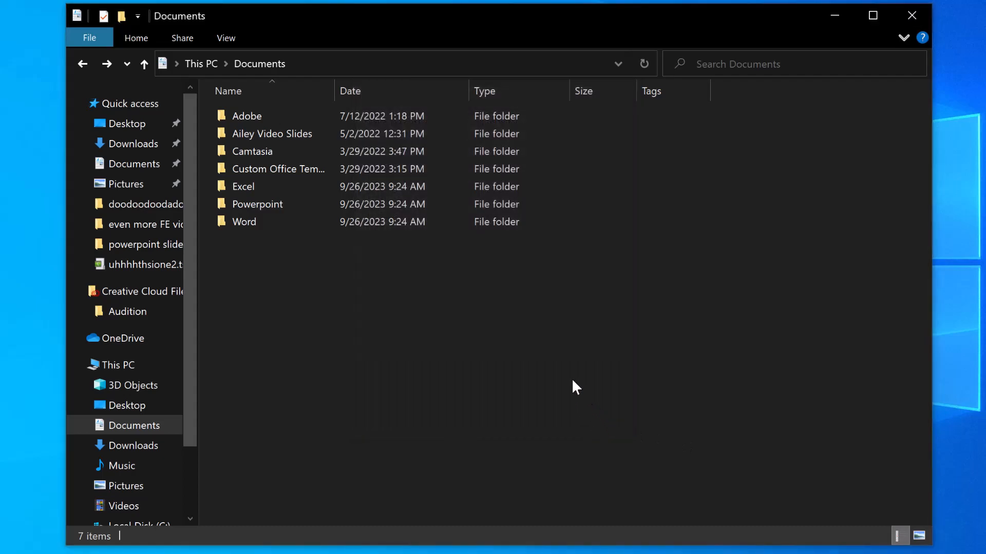
Sort the contents of the Documents folder by name in descending order.
right_click(520, 304)
mouse_move(613, 332)
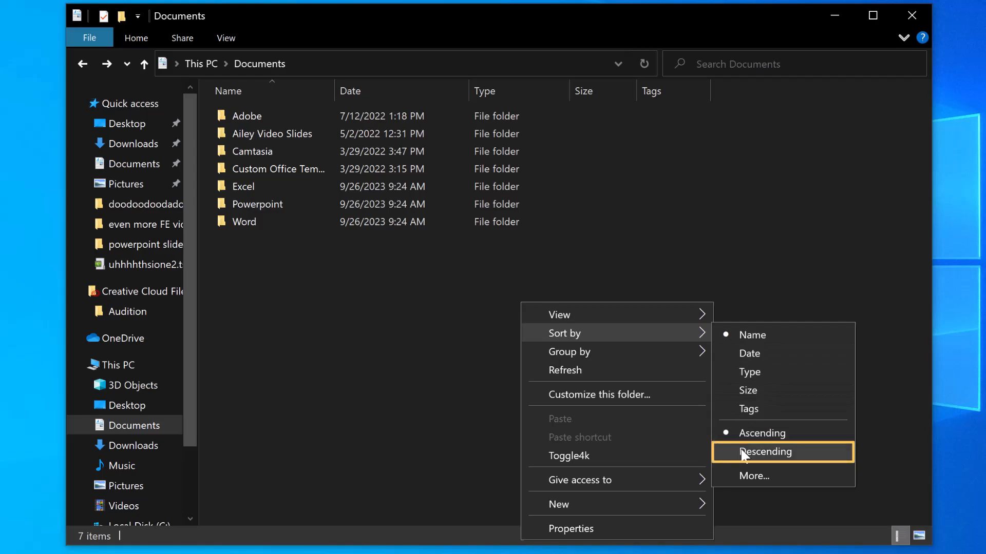
left_click(809, 451)
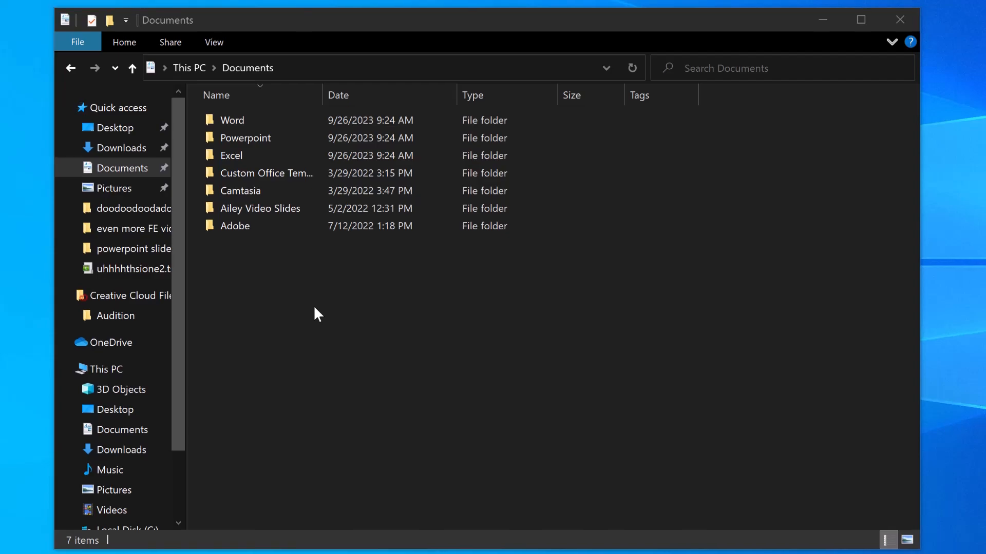
Cut the "Powerpoint" folder from Documents and paste it into Desktop.
right_click(330, 142)
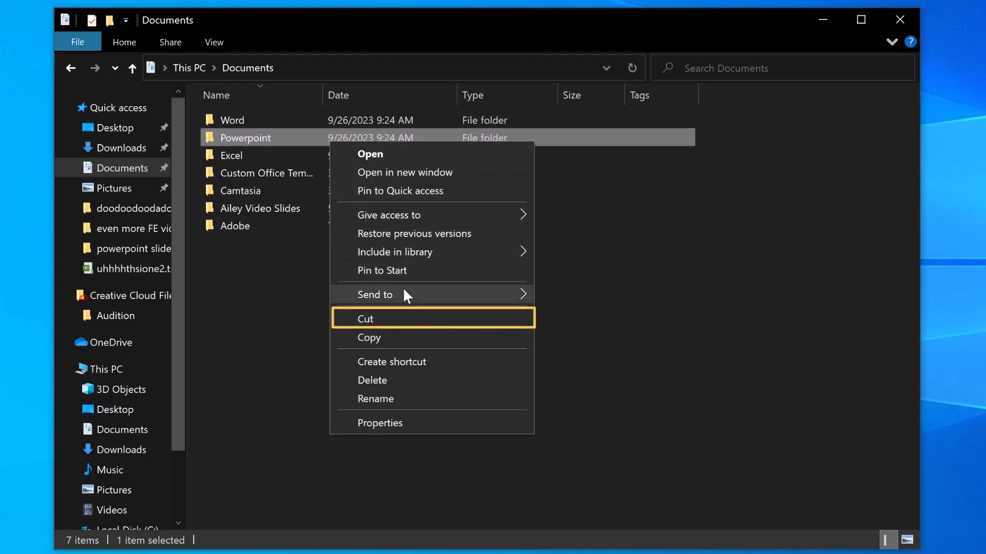
left_click(420, 323)
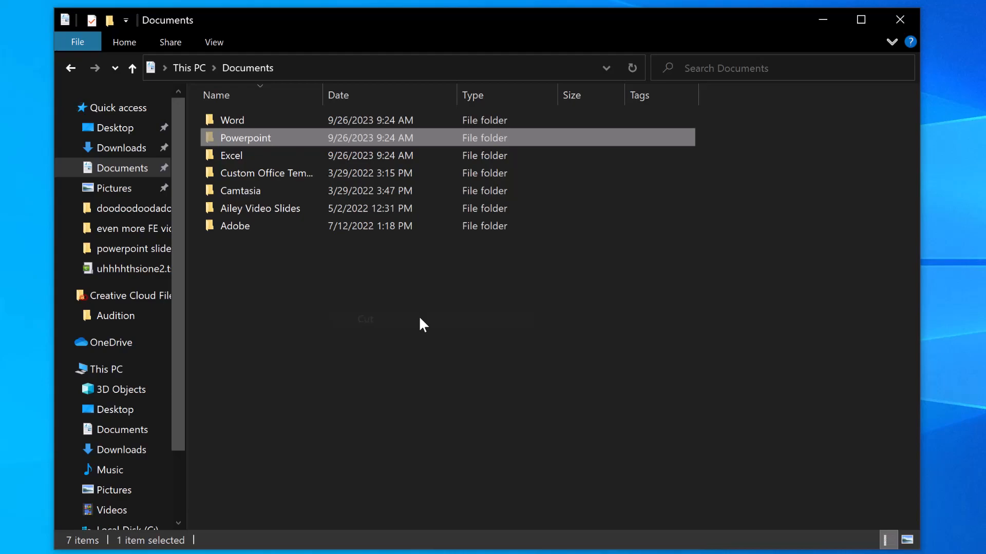
left_click(136, 133)
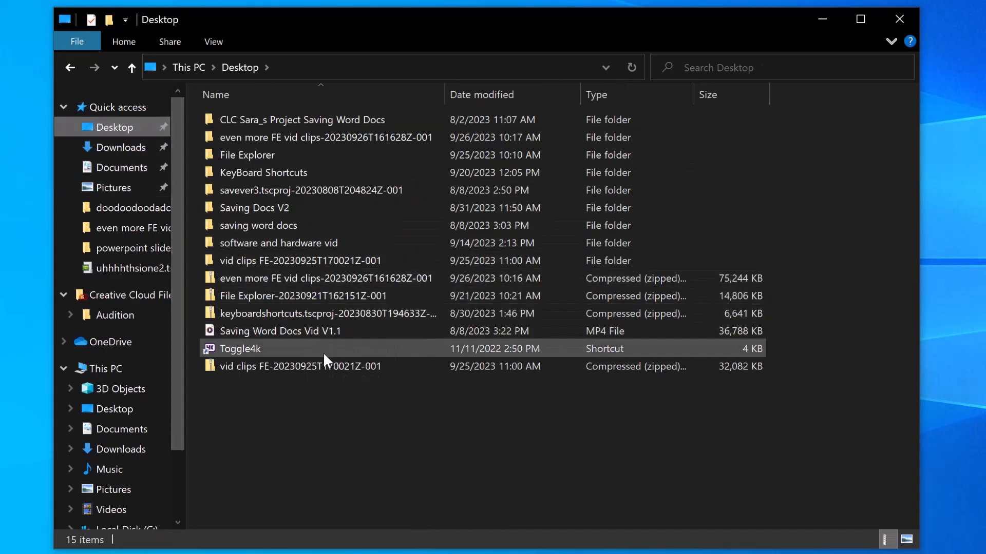
right_click(357, 409)
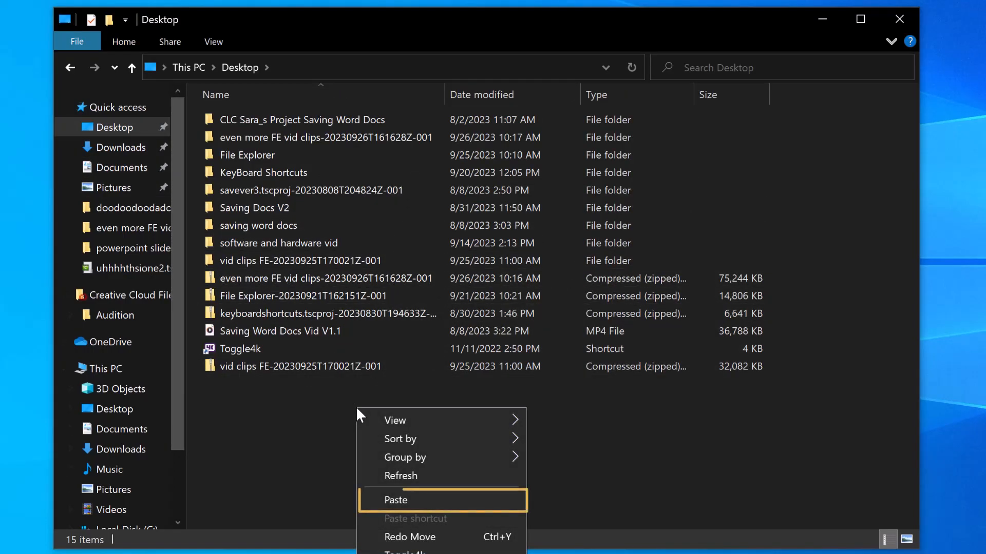
left_click(439, 500)
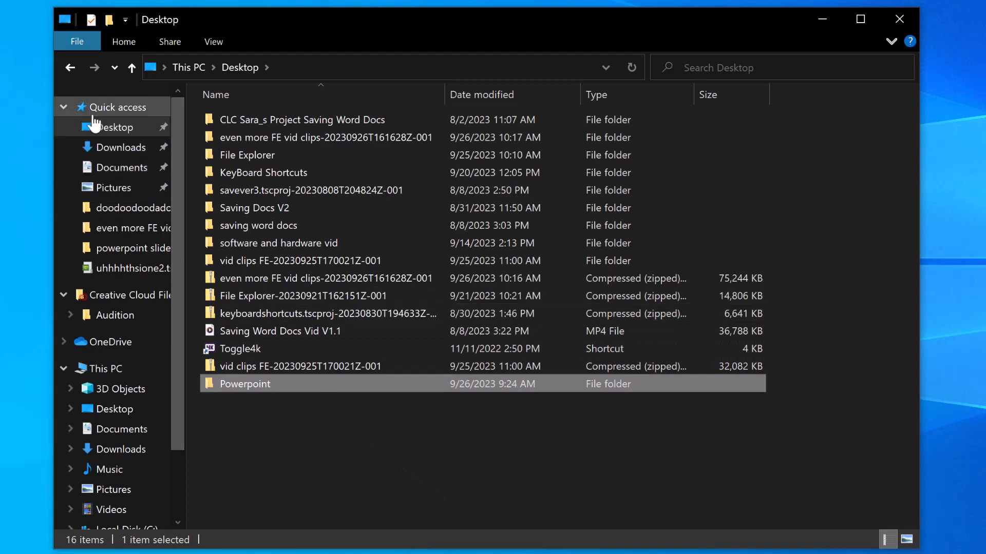
Return to Documents and temporarily minimize the window to check the desktop for the "Powerpoint" folder.
left_click(71, 67)
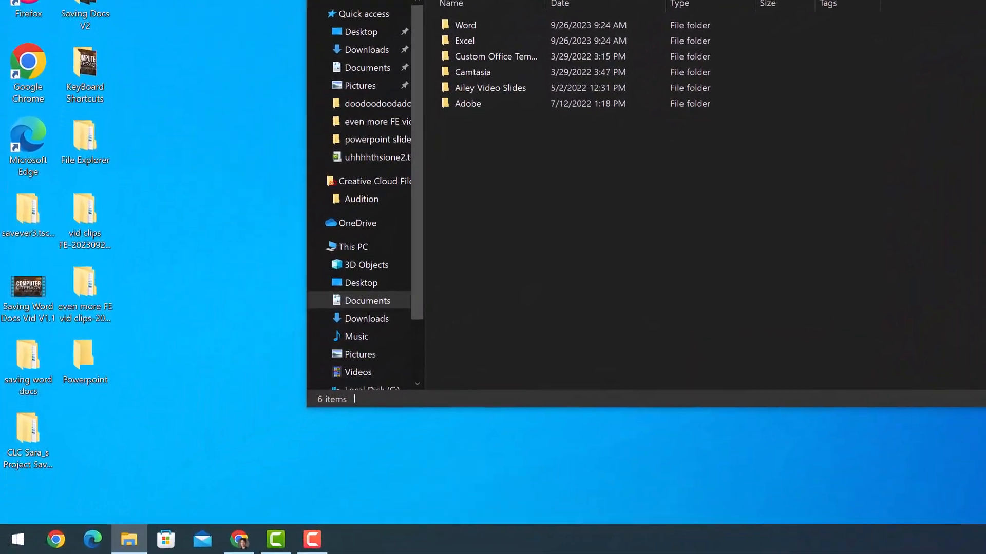
left_click(682, 128)
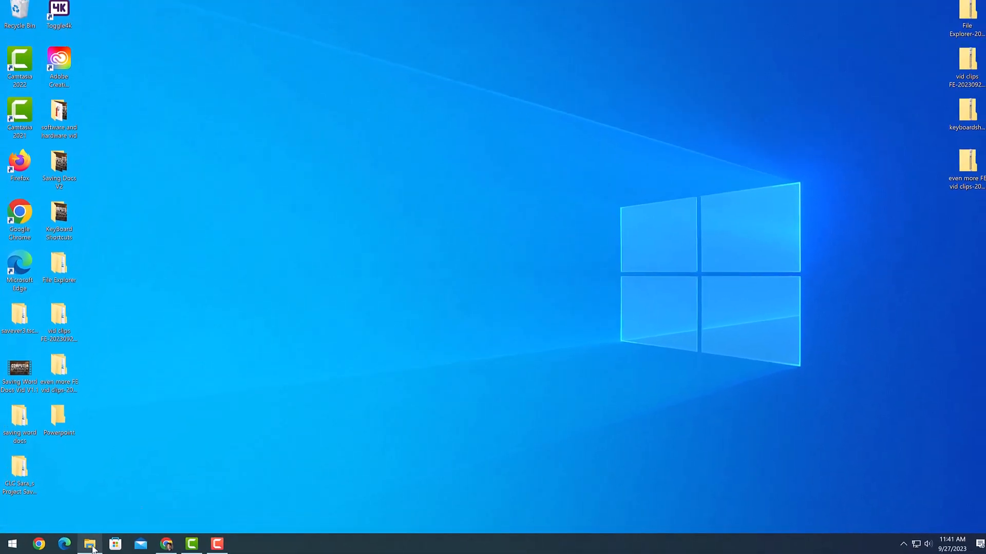
left_click(168, 535)
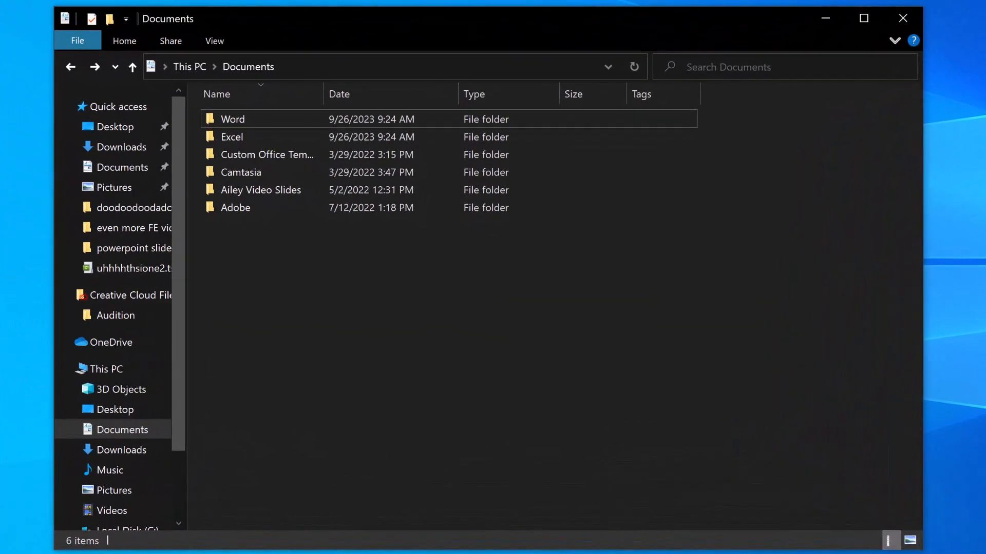
Copy the "Powerpoint" folder from Desktop and paste the copy into Documents.
left_click(143, 134)
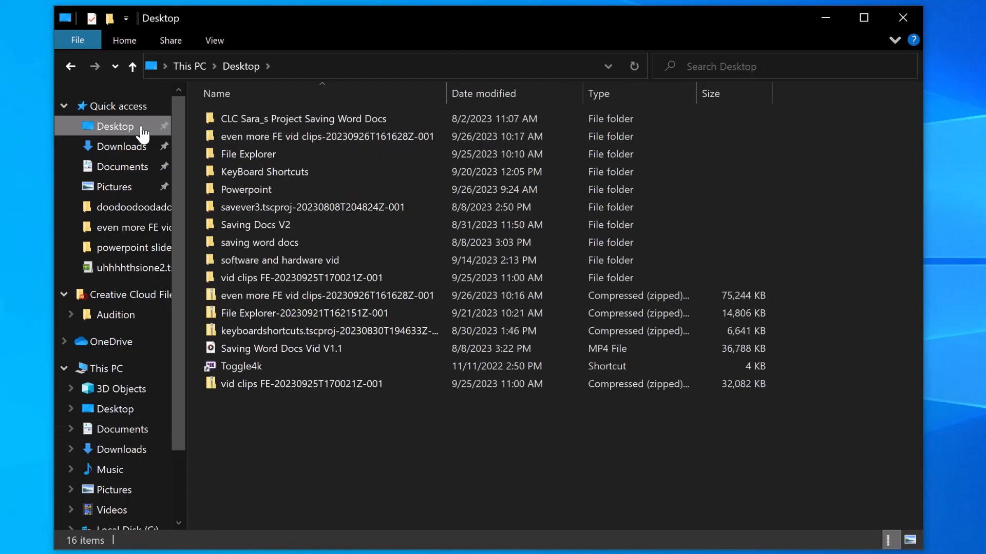
left_click(303, 192)
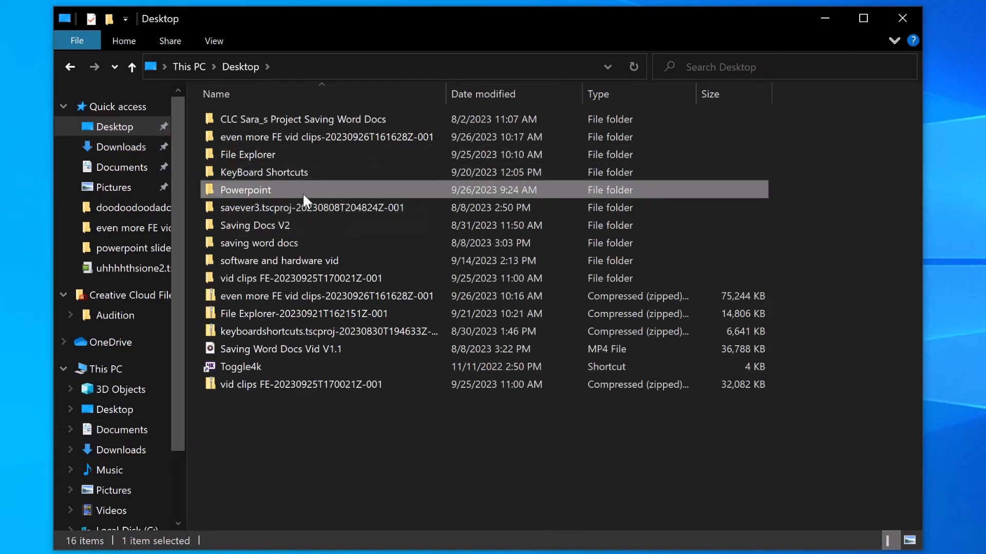
right_click(303, 193)
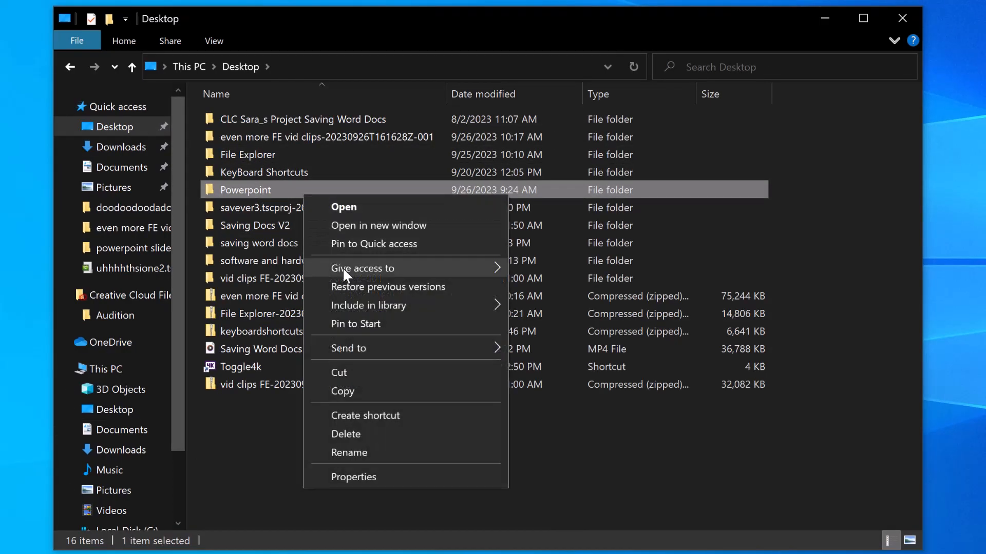
left_click(397, 393)
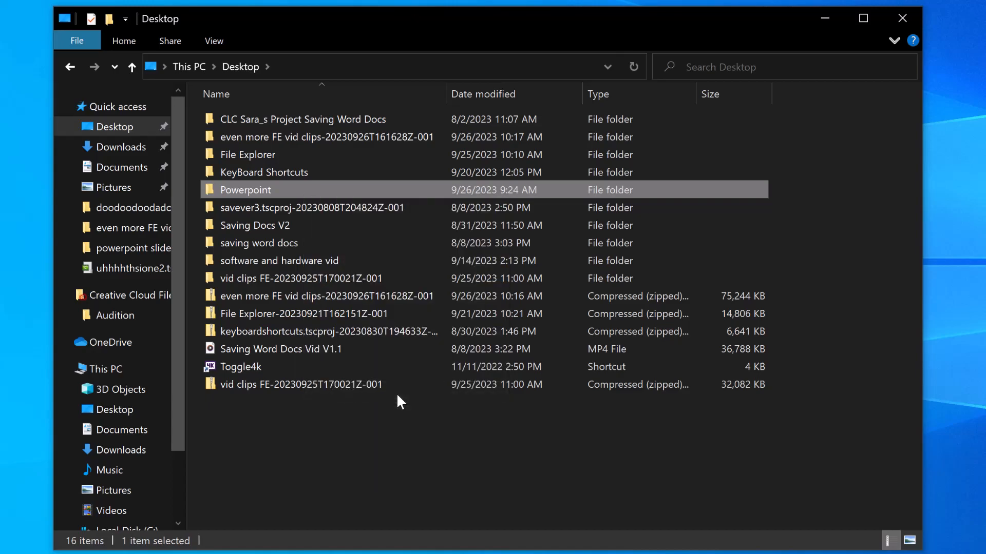
left_click(146, 169)
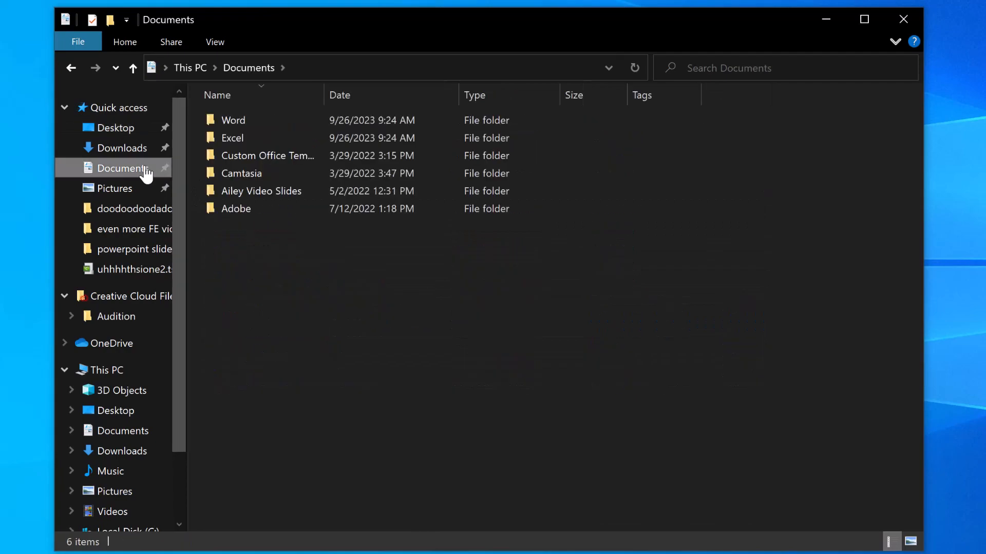
right_click(268, 304)
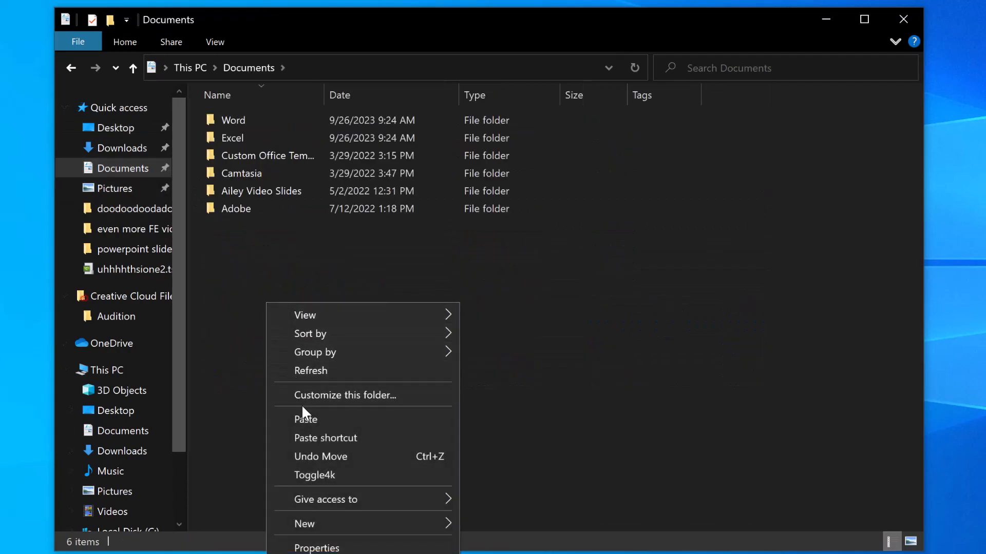
left_click(342, 421)
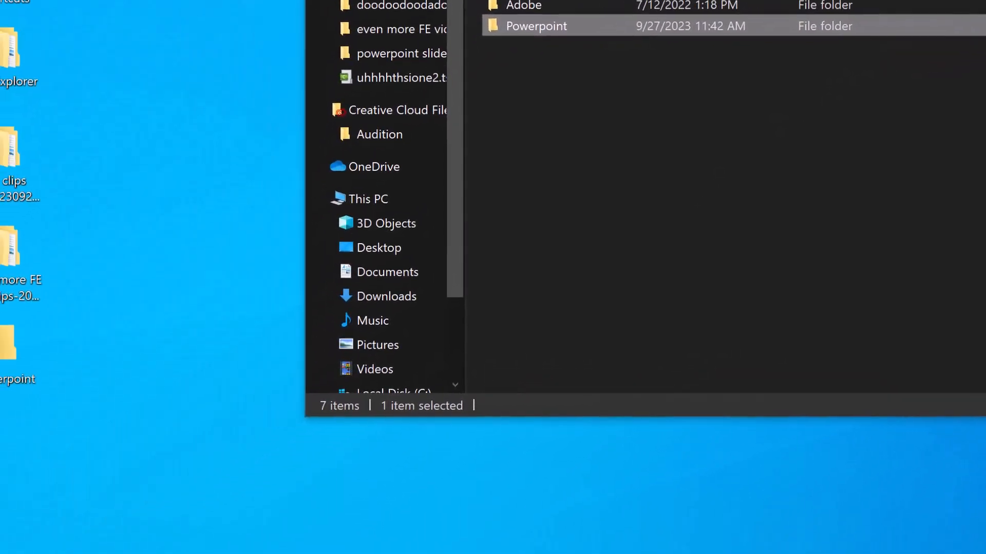
Show the desktop and delete the "Powerpoint" folder from it.
key("super+d")
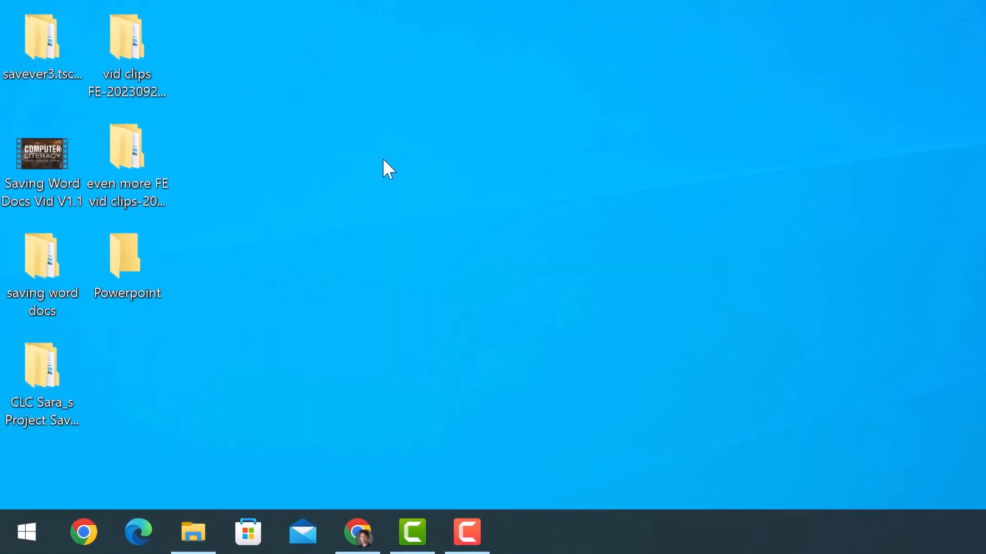
right_click(136, 258)
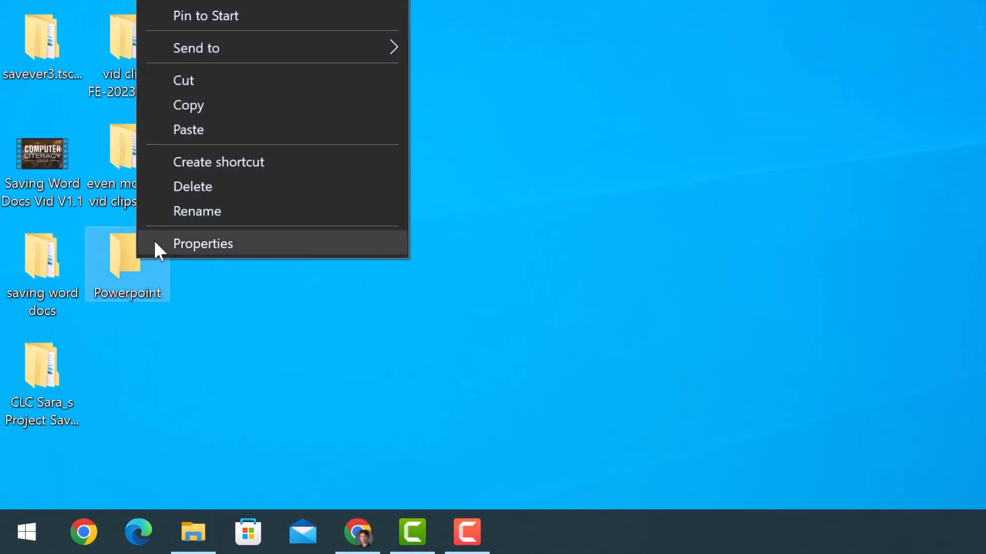
left_click(183, 188)
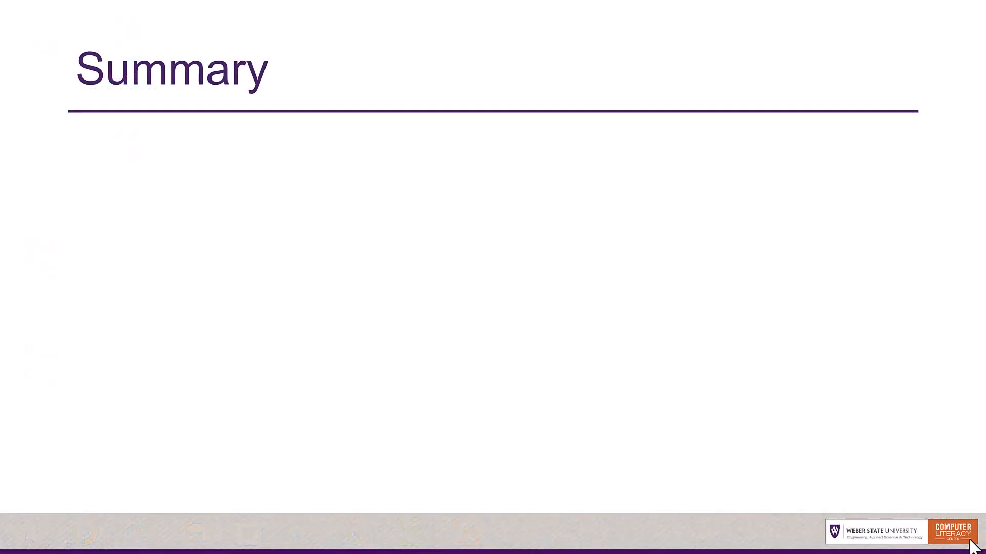